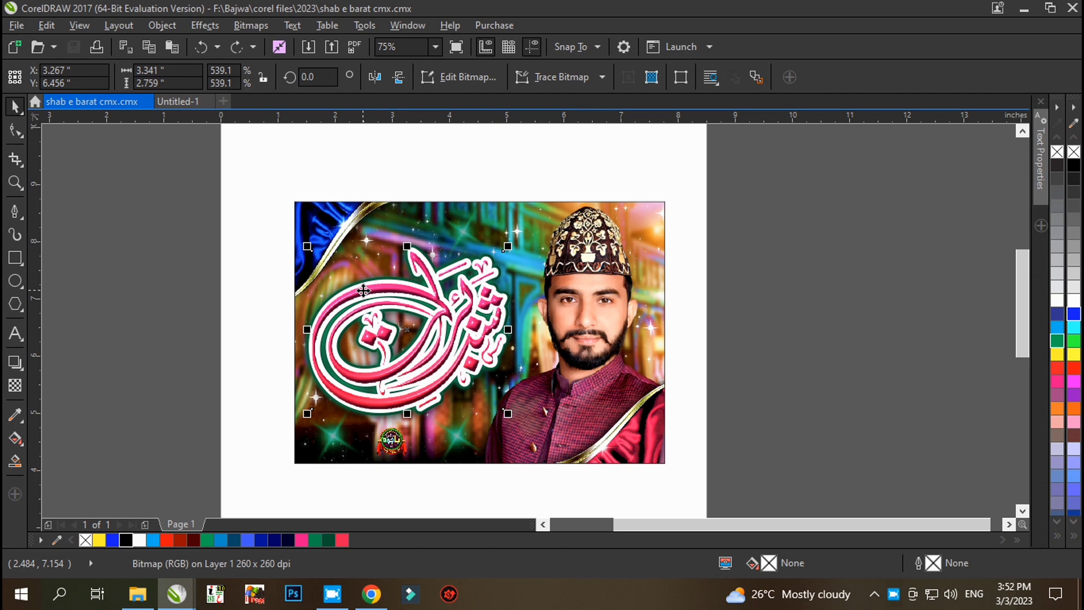
Step: Move the pink embossed lettering, the white lettering and the dark green lettering off the page, clear of the poster
scroll(363, 291, down, 2)
drag(366, 271, 138, 267)
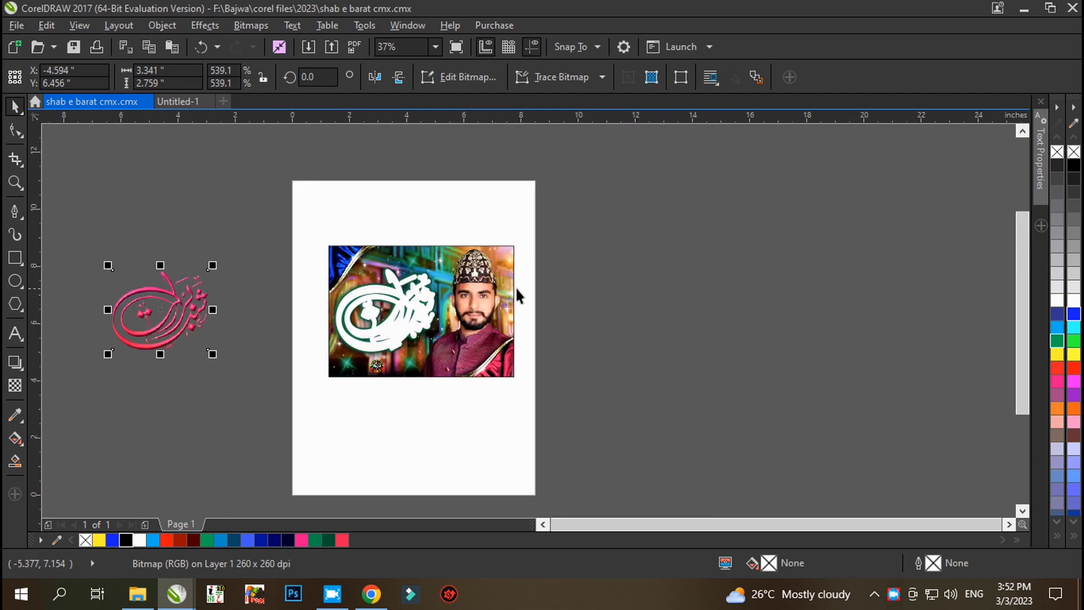
drag(407, 303, 161, 306)
click(298, 339)
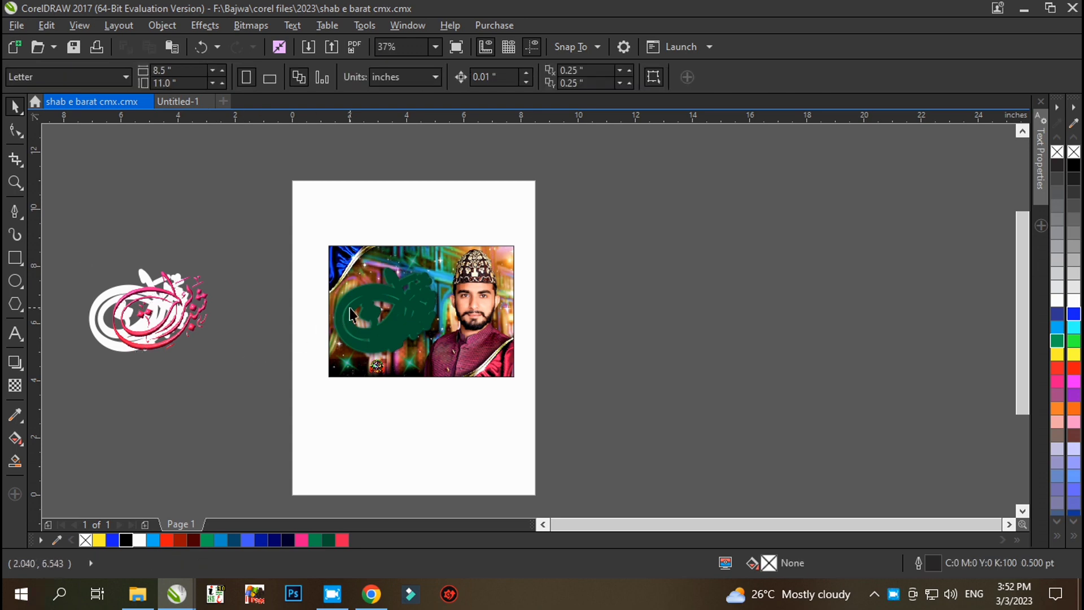
drag(349, 309, 136, 314)
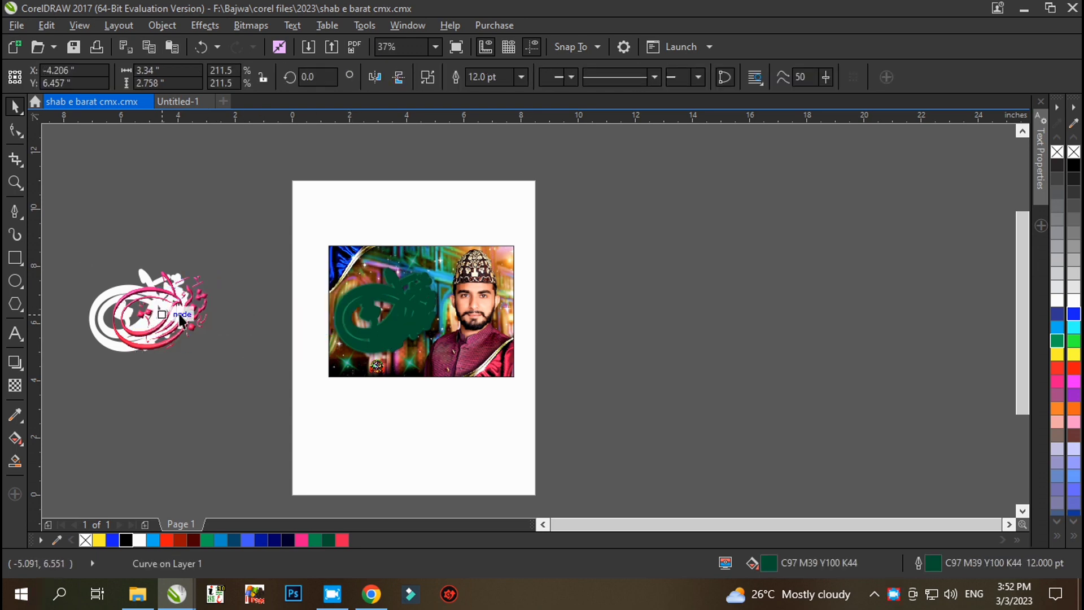
Step: Cut the two green backing objects out of the poster's PowerClip, paste them into the drawing and move them off the page
double_click(353, 301)
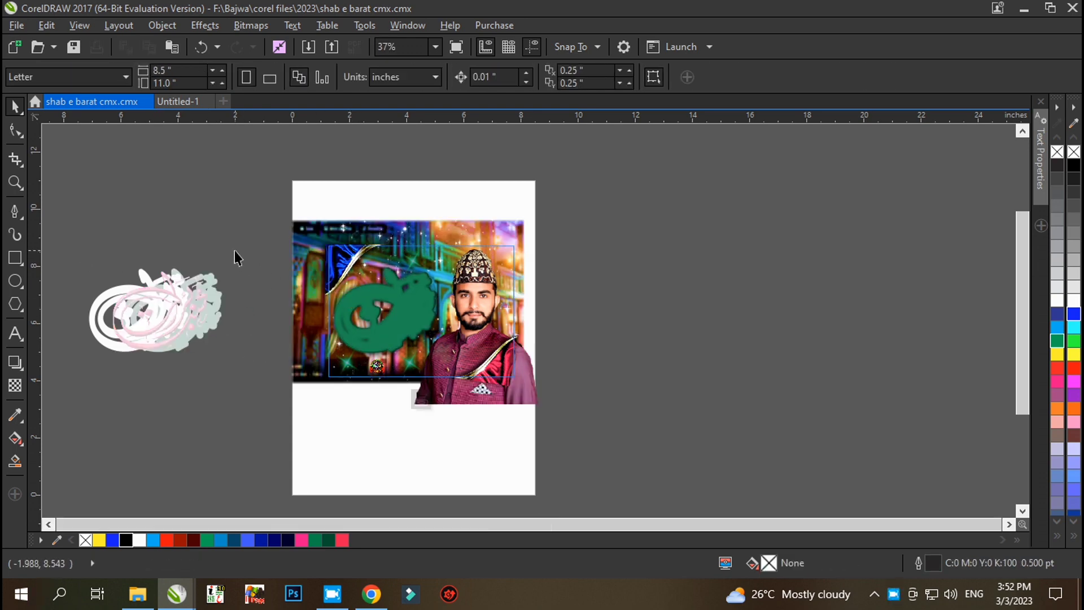
drag(235, 250, 448, 361)
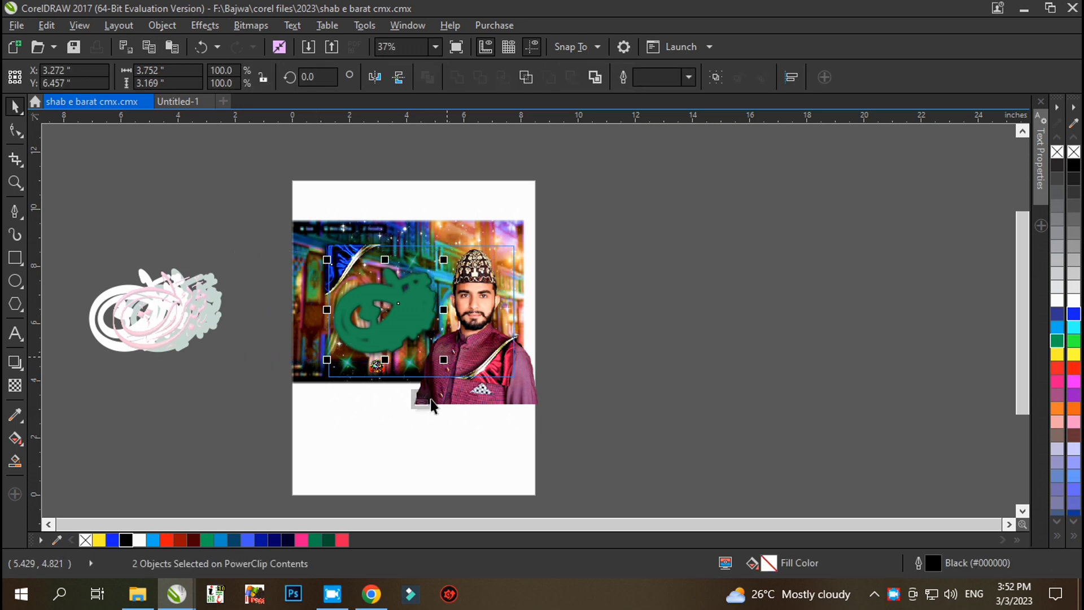
ctrl+click(666, 322)
scroll(666, 322, down, 1)
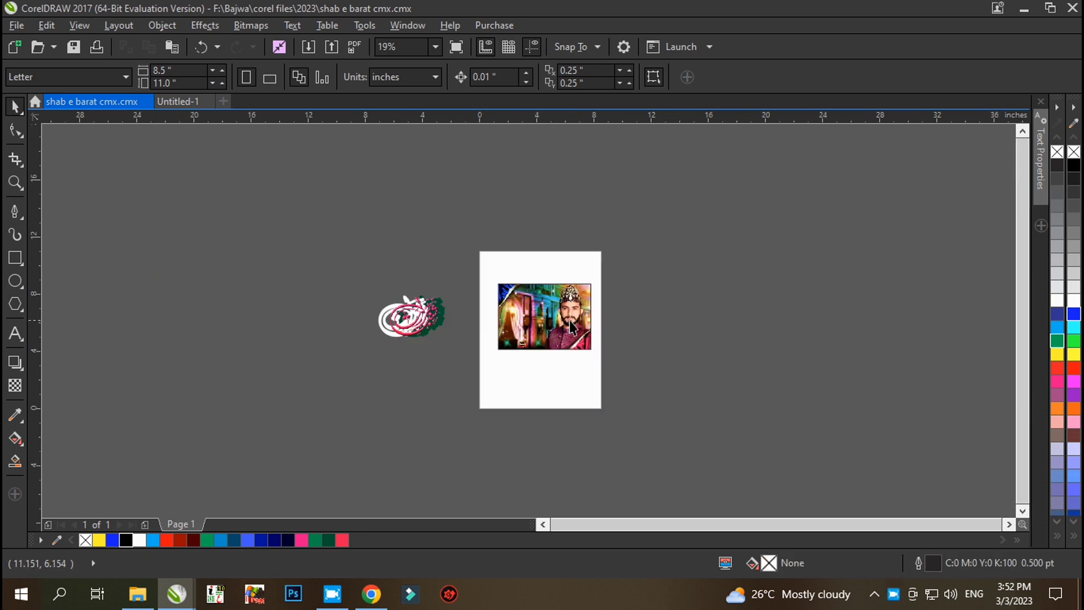
scroll(446, 318, up, 2)
key(ctrl+v)
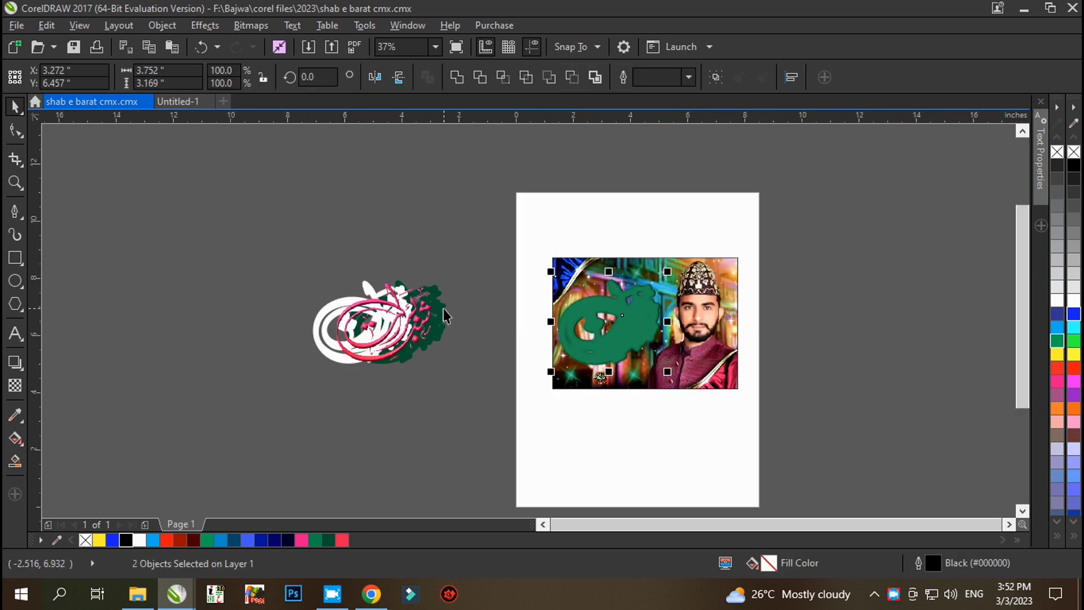
drag(605, 312, 224, 281)
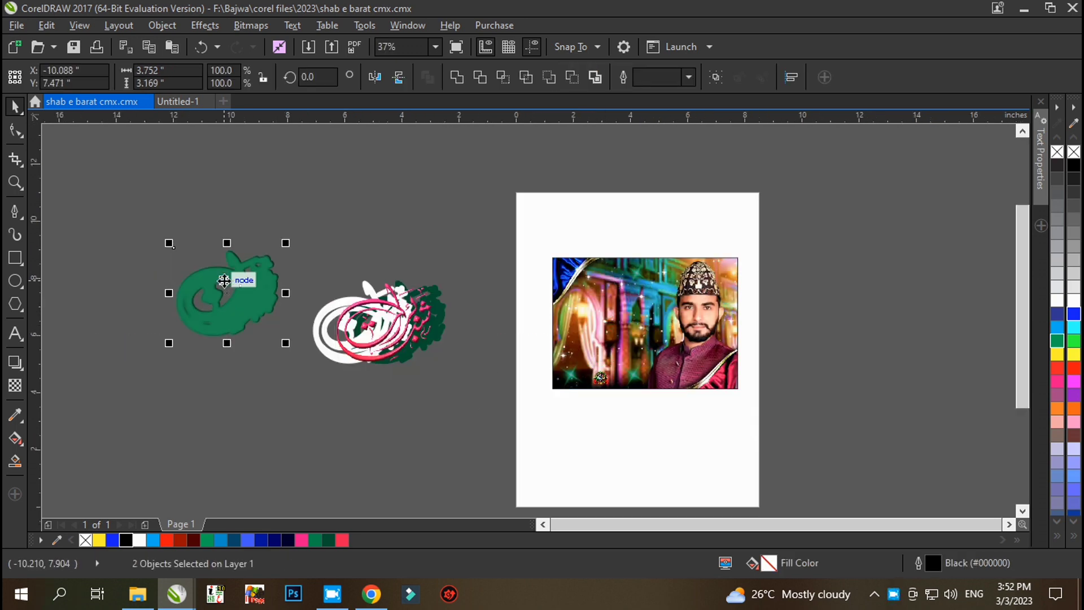
Step: Move the blurred green bitmap away from the black lettering curve beneath it
scroll(224, 281, up, 2)
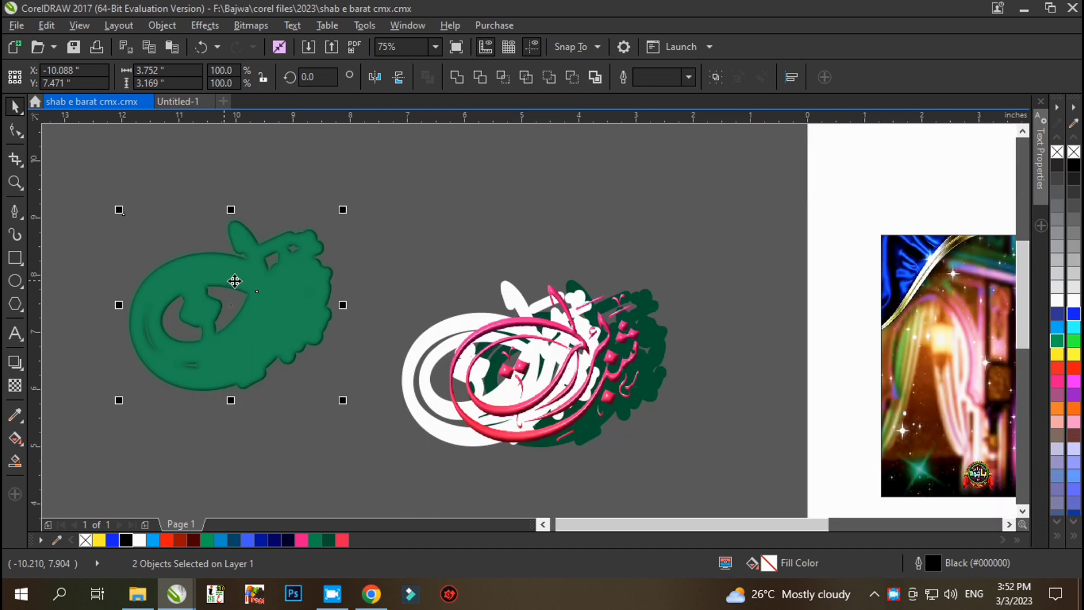
click(431, 215)
scroll(561, 259, down, 3)
scroll(364, 273, up, 1)
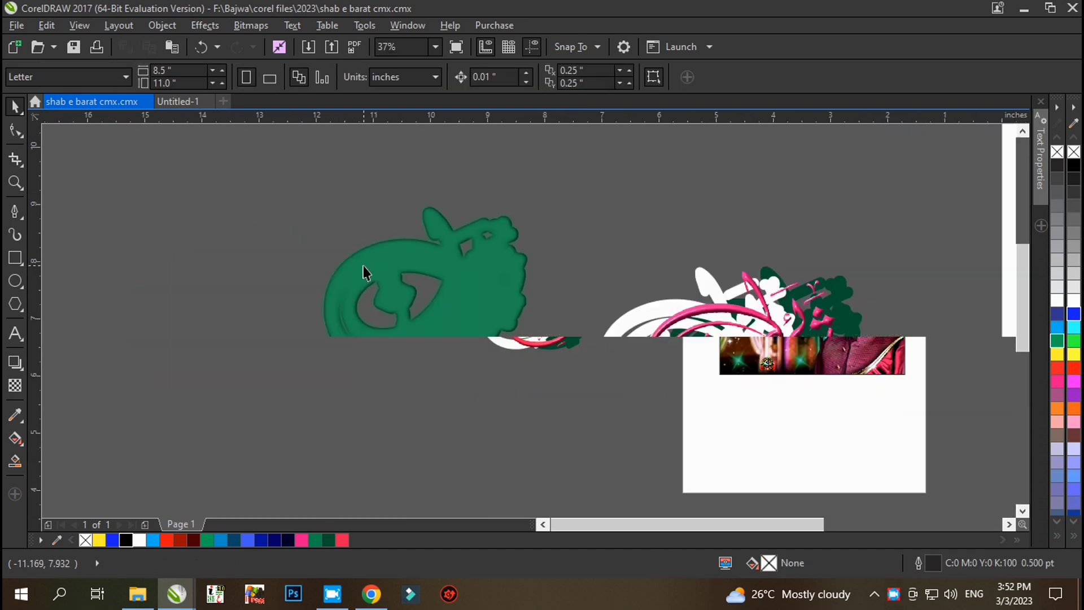
drag(385, 266, 159, 204)
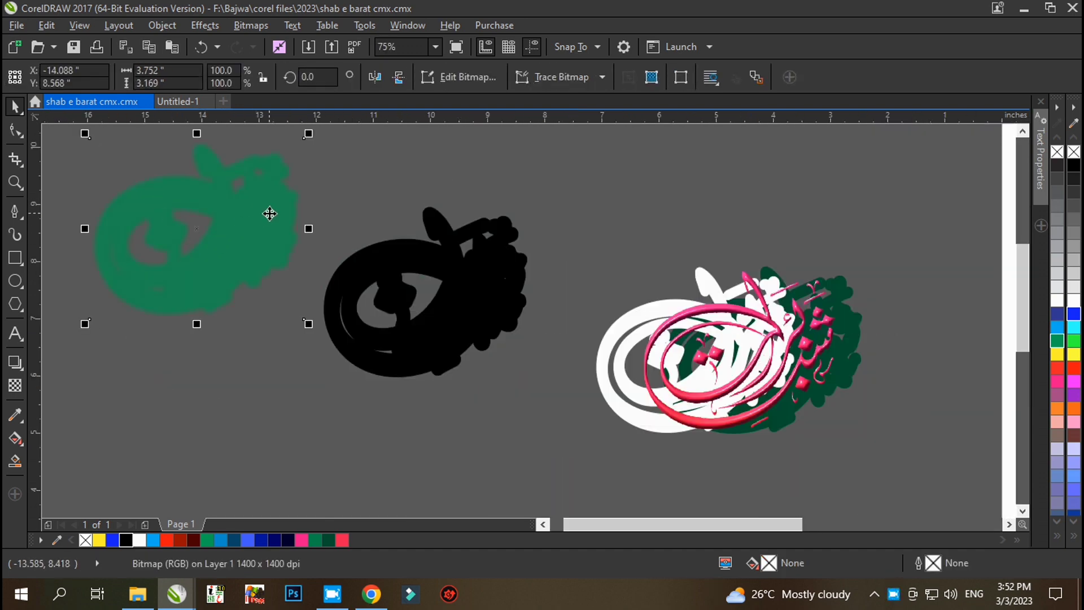
drag(199, 235, 136, 255)
Step: Shift the black lettering curve slightly and put the blurred green bitmap back on top of it
click(455, 249)
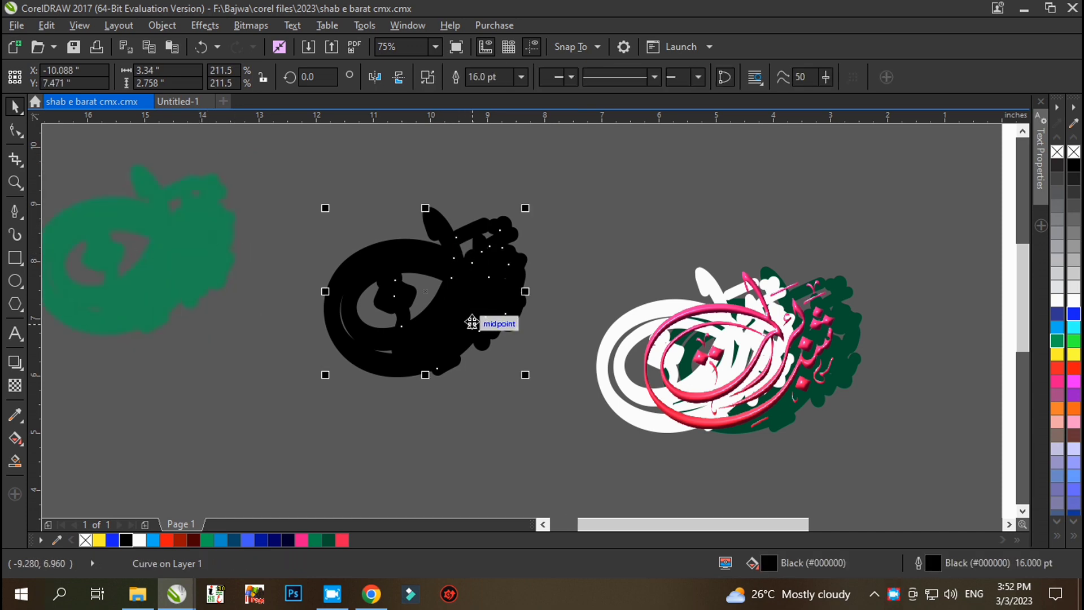
drag(471, 322, 470, 310)
click(692, 249)
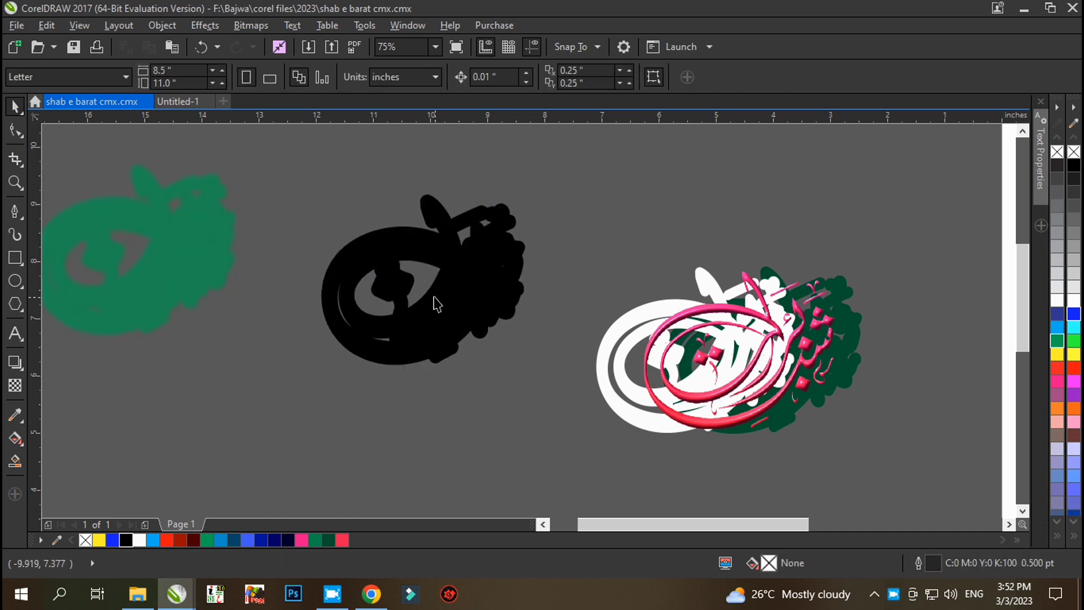
drag(371, 280, 468, 269)
click(624, 215)
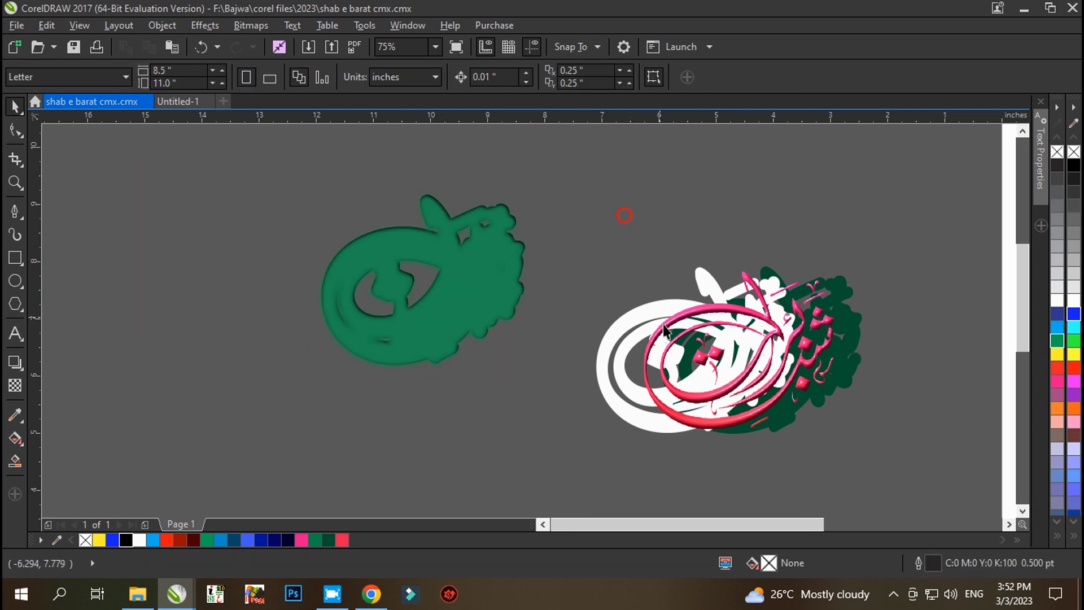
Step: Set the pink and white lettering aside and align the dark green 12 pt outlined lettering over the green backing
drag(701, 309, 690, 397)
drag(651, 310, 657, 430)
drag(829, 332, 482, 293)
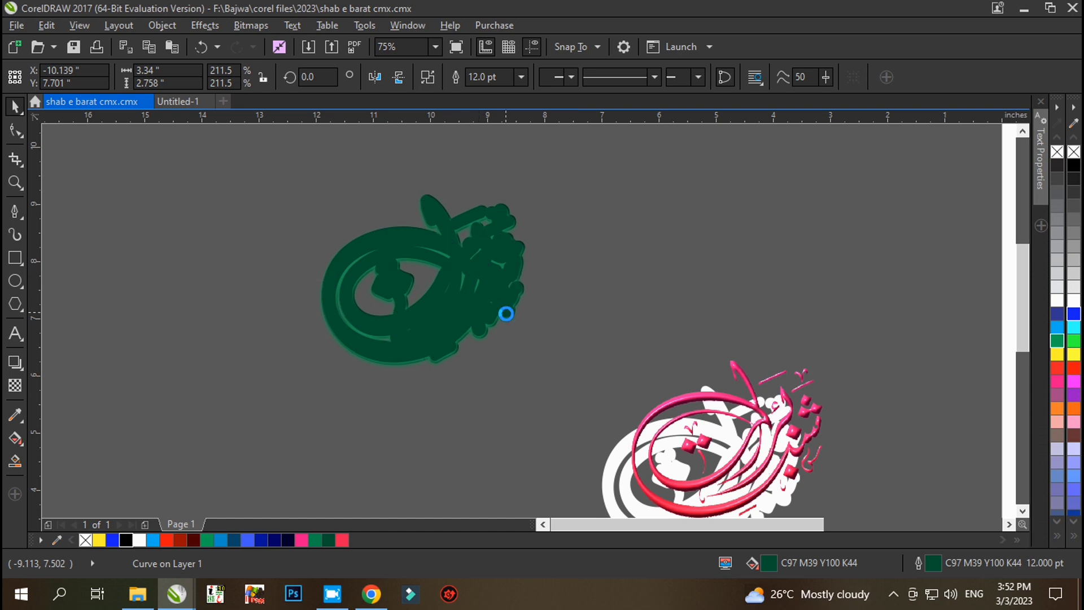
key(Up)
key(Up)
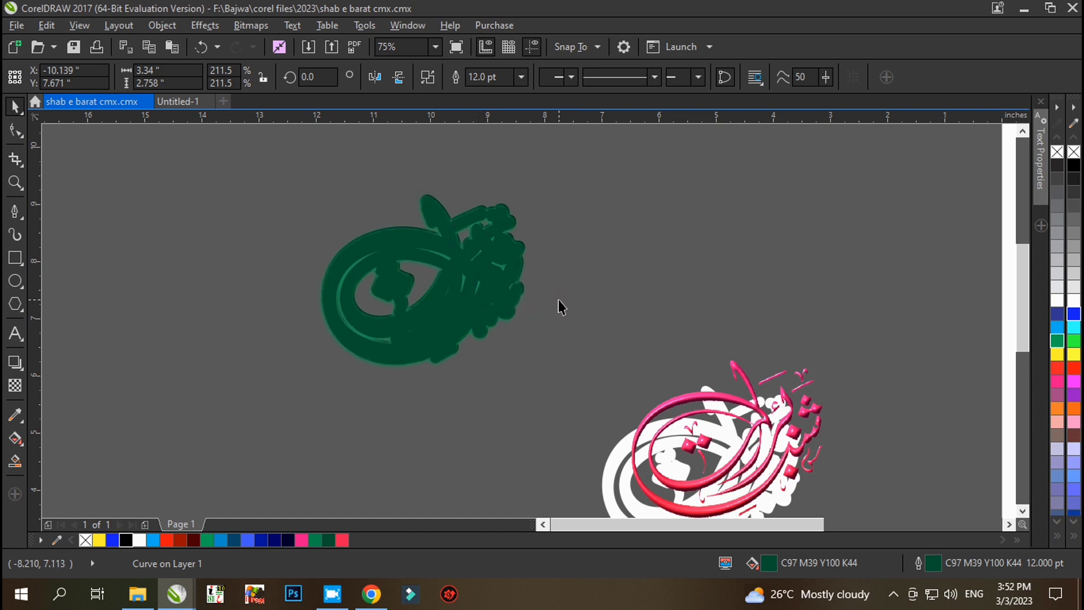
click(596, 283)
Step: Set the pink lettering further aside, place the white lettering over the dark green one and bring it to the front
drag(673, 394, 800, 370)
drag(613, 463, 345, 276)
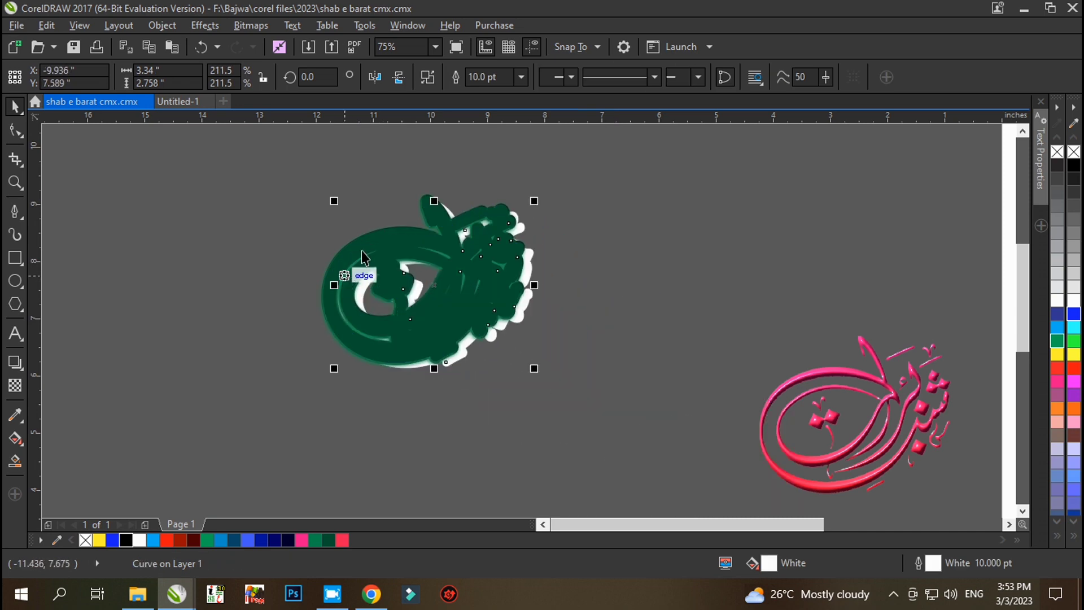
scroll(405, 230, up, 2)
key(shift+Page_Up)
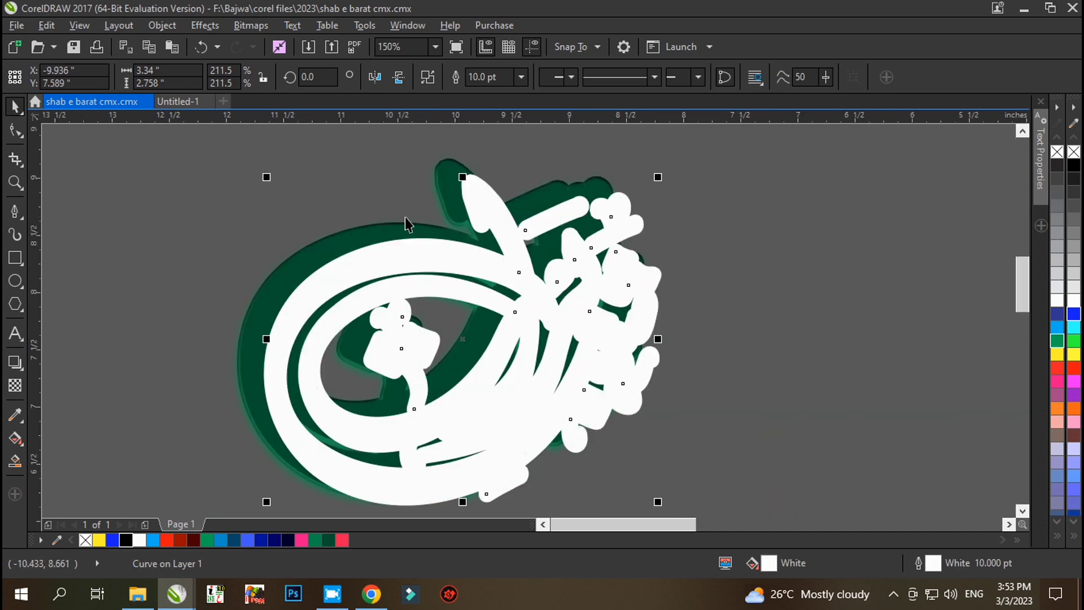
Step: Align the white lettering so a green border shows evenly around its strokes
drag(509, 243, 458, 265)
key(Down)
key(Down)
key(Down)
key(Down)
key(Right)
key(Down)
scroll(443, 254, down, 2)
click(659, 300)
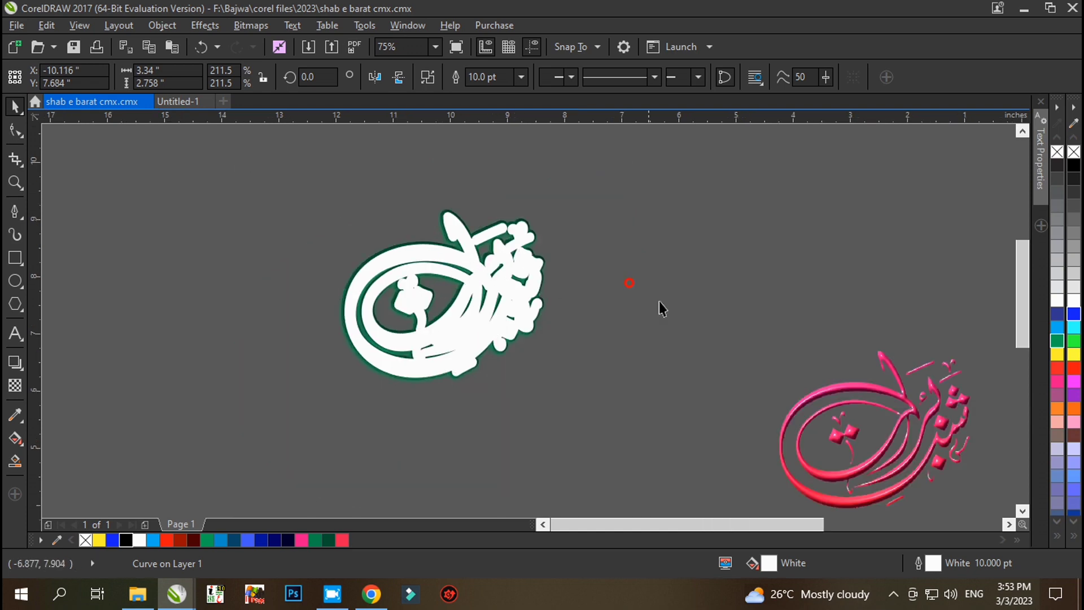
Step: Place the pink embossed lettering bitmap in front of the white lettering and centre it on the white strokes
drag(860, 390, 418, 248)
key(shift+Page_Up)
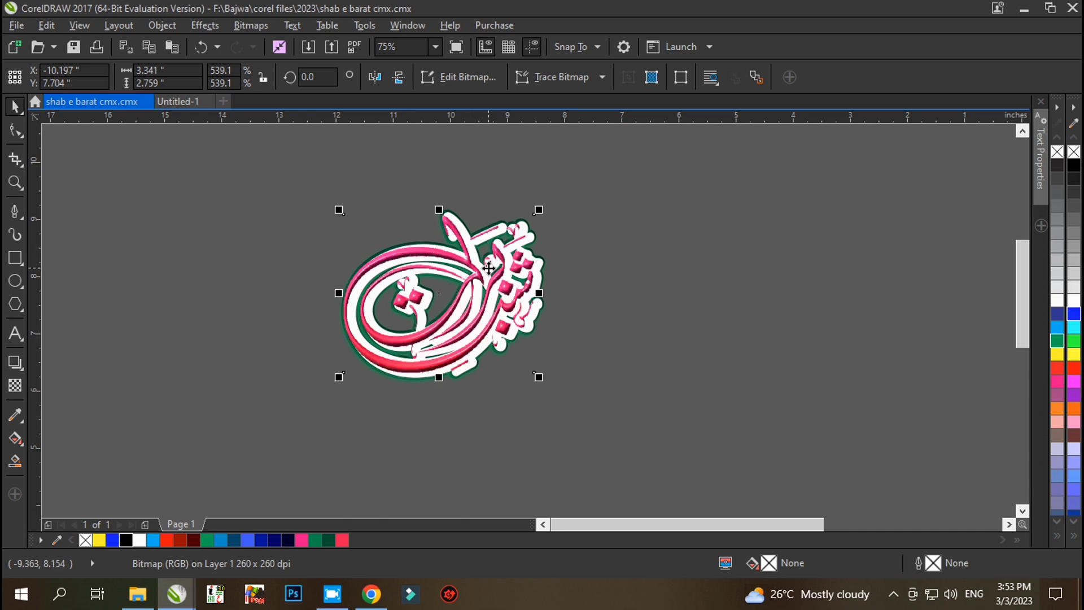
scroll(488, 284, up, 1)
scroll(487, 284, up, 2)
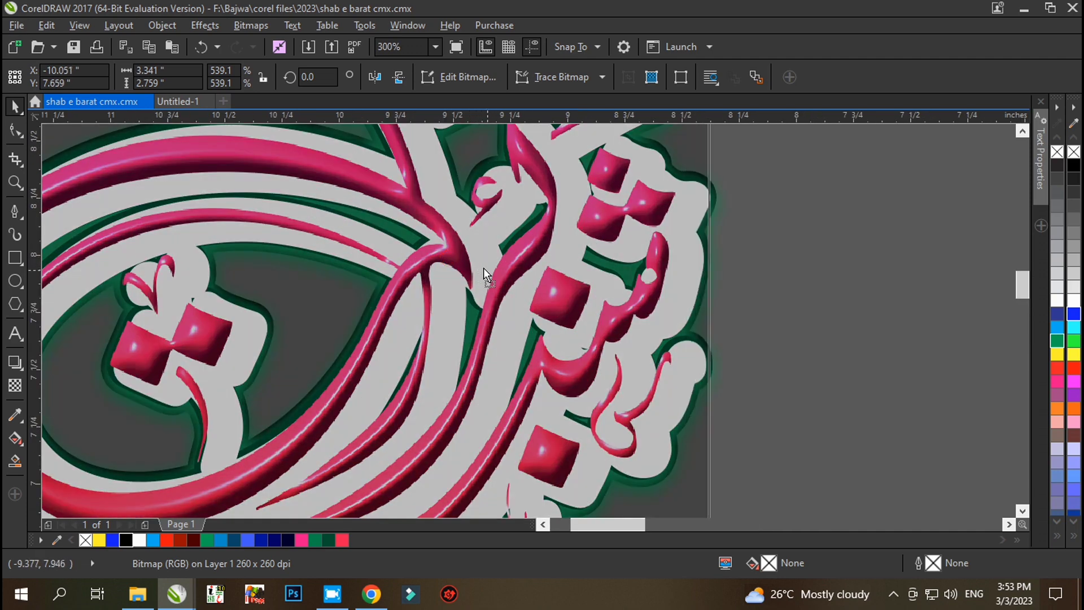
key(Down)
key(Left)
key(Left)
key(Left)
key(Left)
key(Left)
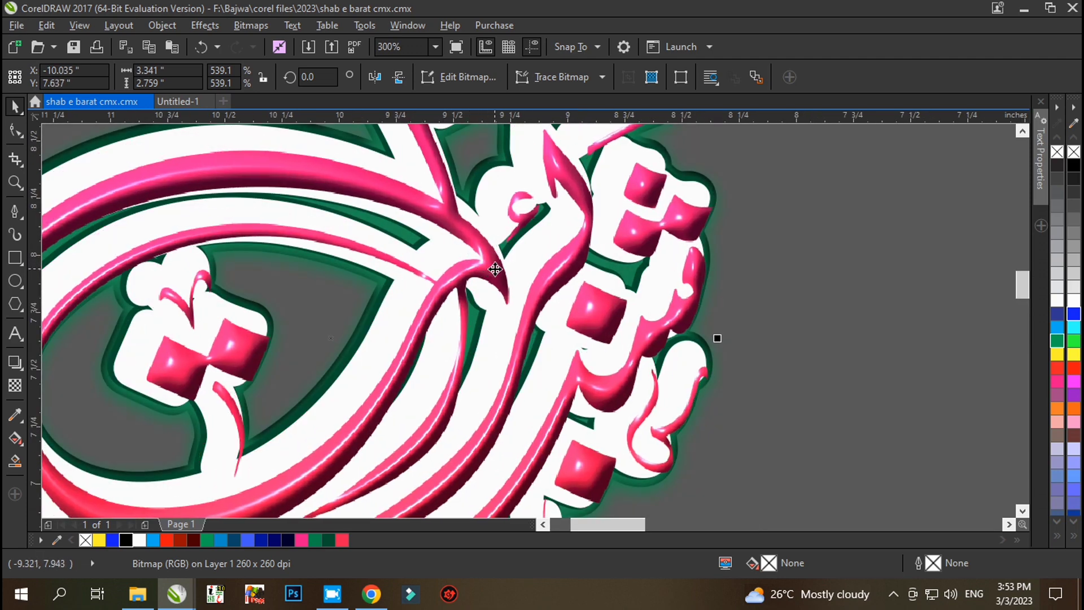
key(Left)
key(Left)
key(Left)
key(Left)
key(Left)
key(Left)
key(Left)
key(Left)
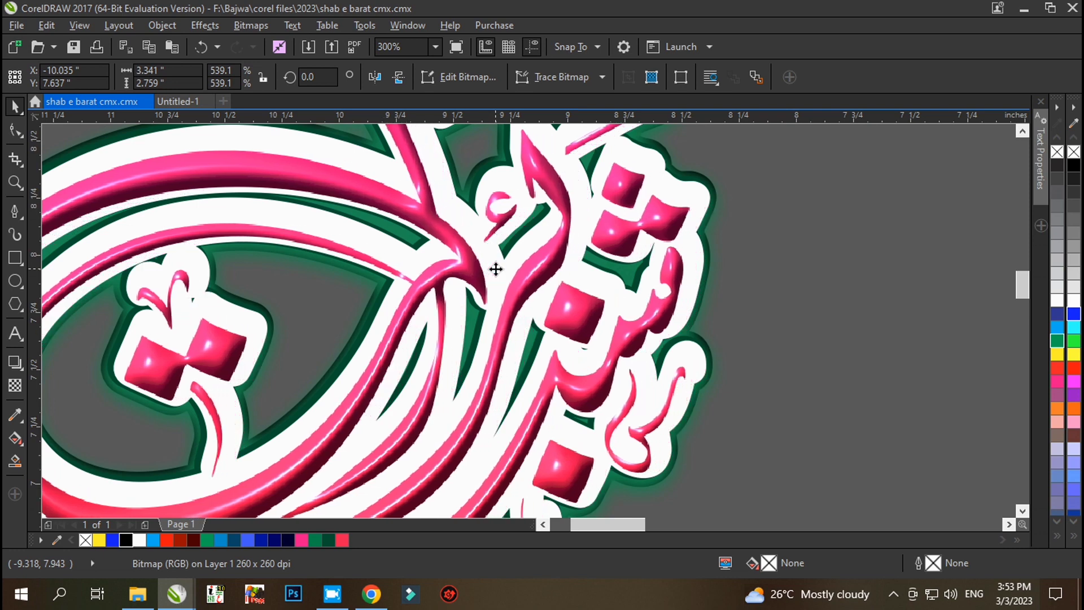
key(Up)
key(Up)
key(Left)
key(Left)
key(Left)
key(Left)
key(Left)
key(Left)
key(Left)
key(Left)
key(Left)
key(Left)
key(Left)
key(Left)
key(Up)
key(Up)
key(Up)
key(Up)
key(Up)
key(Up)
key(Up)
key(Up)
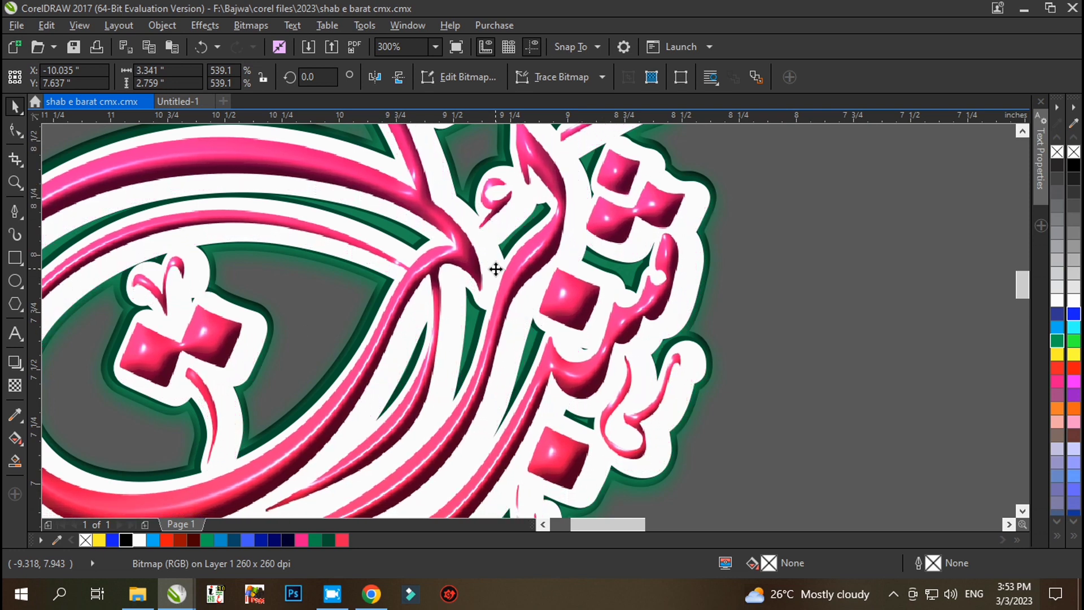
scroll(496, 269, down, 1)
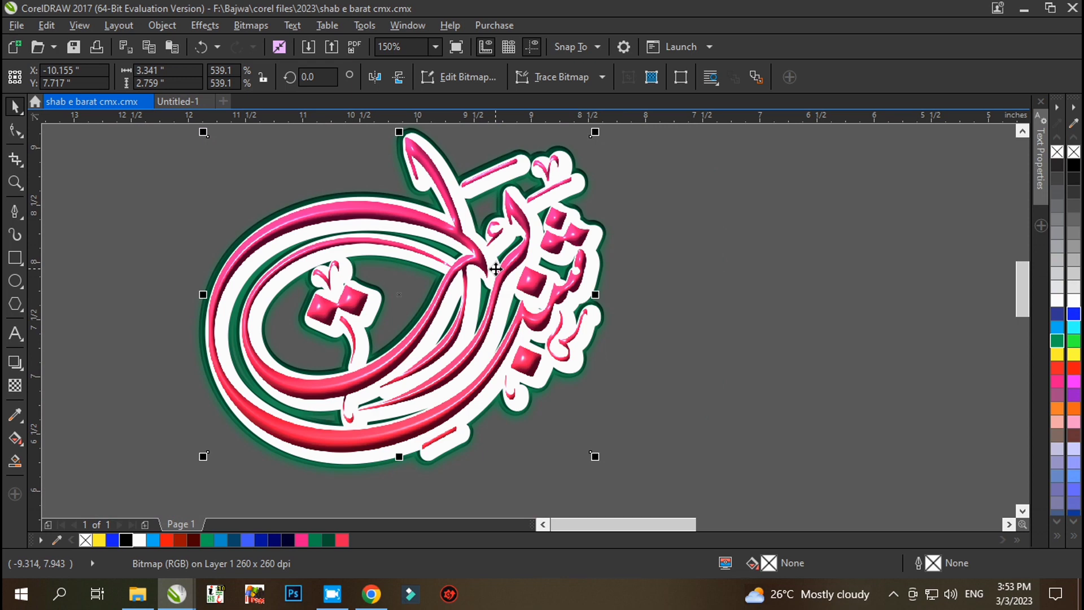
scroll(496, 268, down, 1)
Step: Clear the pink bitmap from the front of the stack and place a copy of the white lettering curve beside it
key(shift+Page_Down)
click(479, 261)
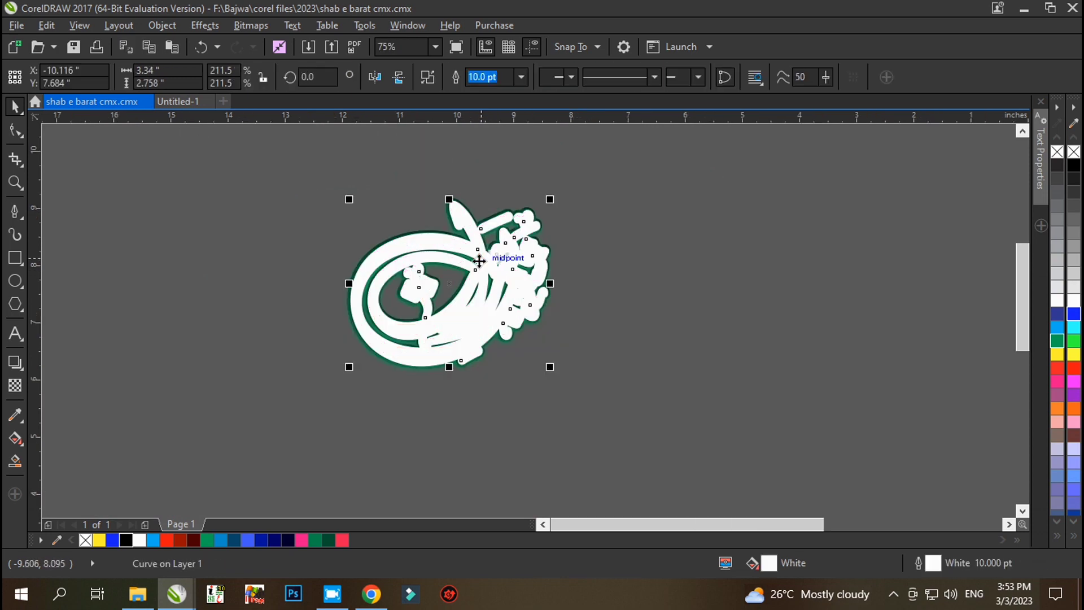
drag(480, 261, 745, 273)
right_click(744, 273)
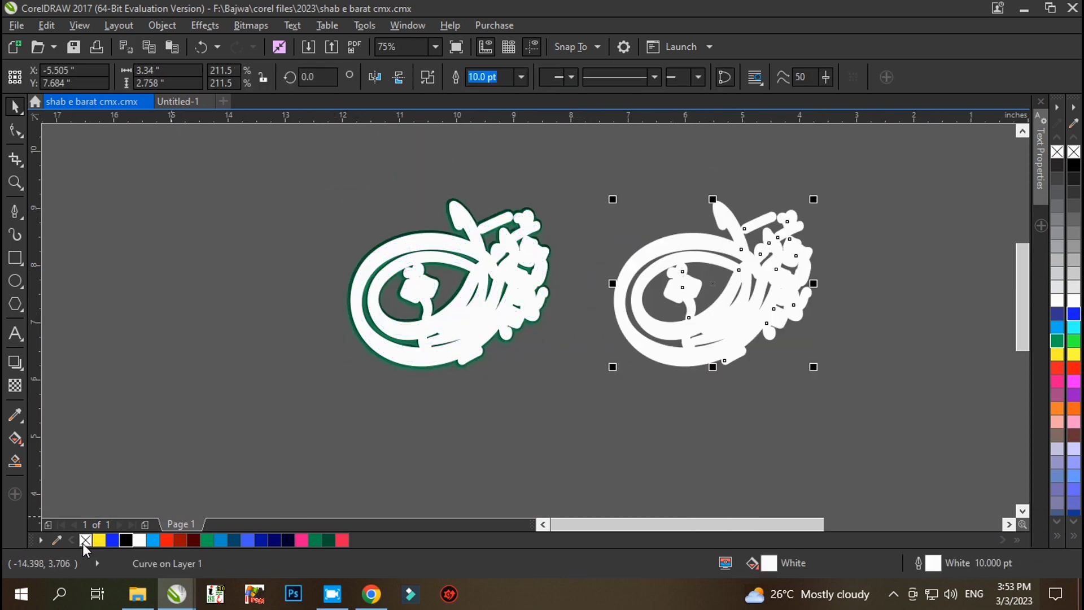
Step: Remove the copied lettering's outline and give it a vertical linear fountain fill running from pink down to light red
right_click(85, 541)
click(15, 438)
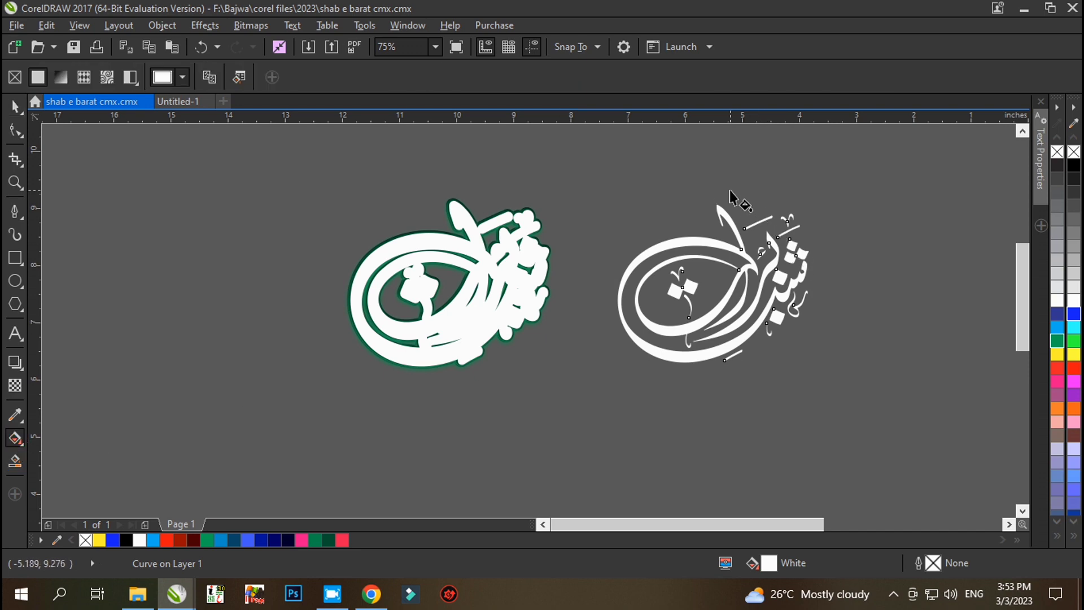
drag(730, 191, 718, 368)
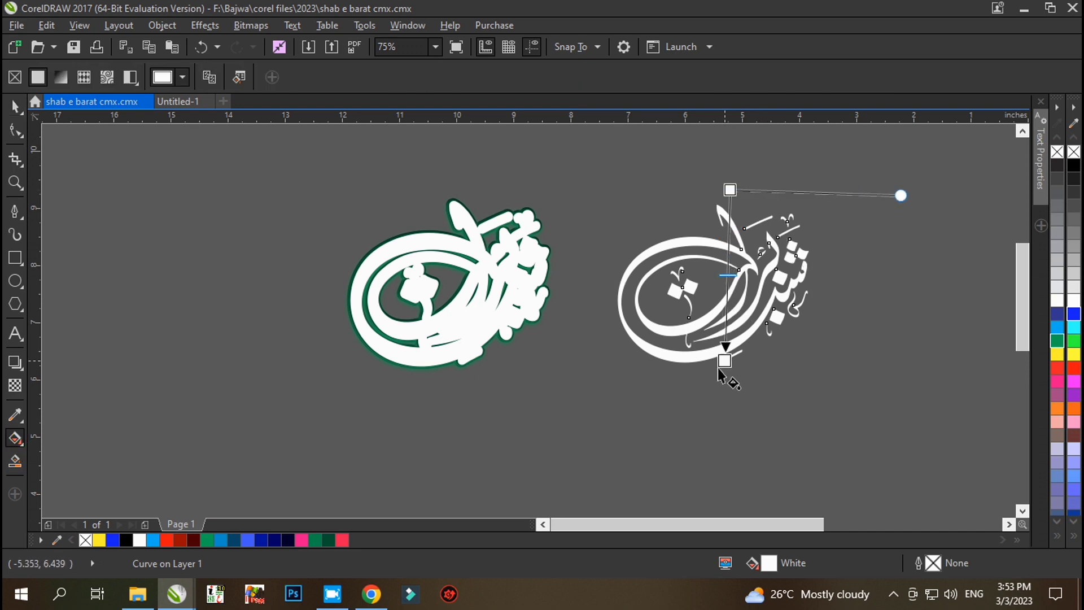
click(342, 540)
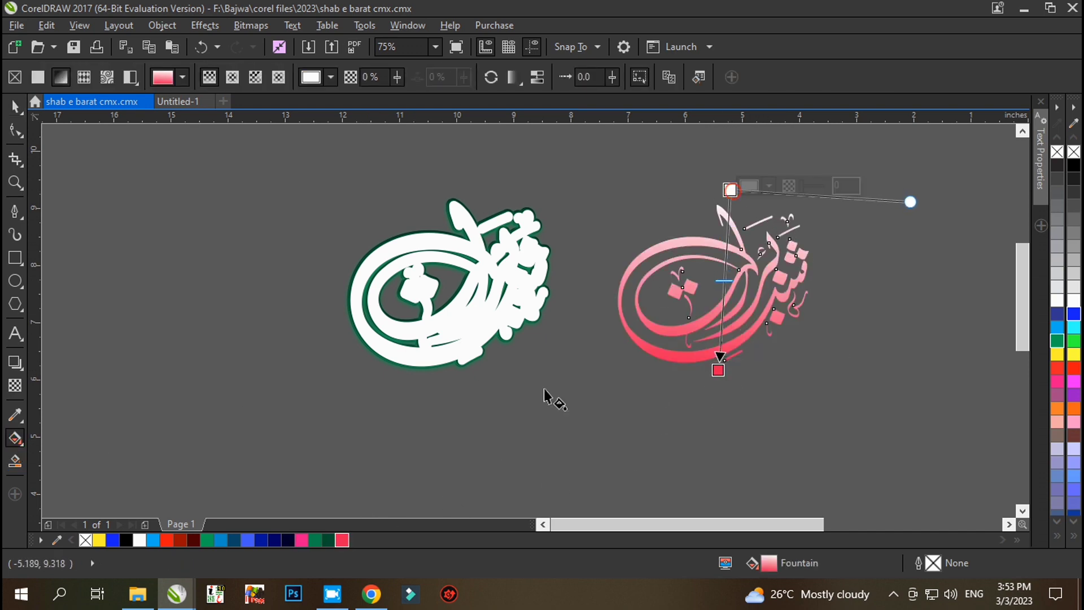
click(302, 541)
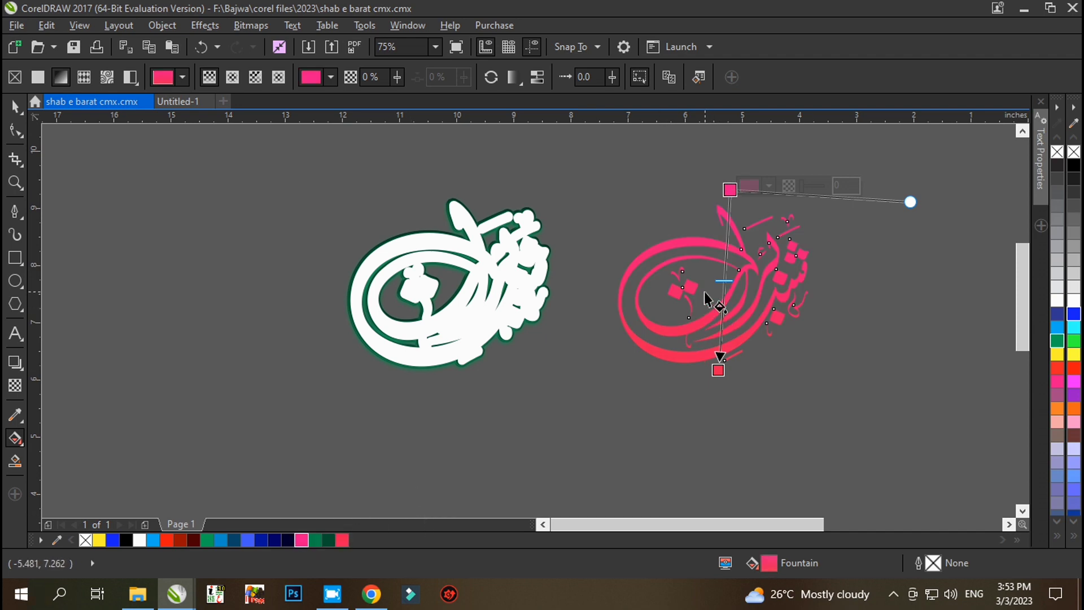
Step: Convert the gradient lettering to a 1400 dpi RGB (24-bit) bitmap with anti-aliasing and a transparent background
click(15, 106)
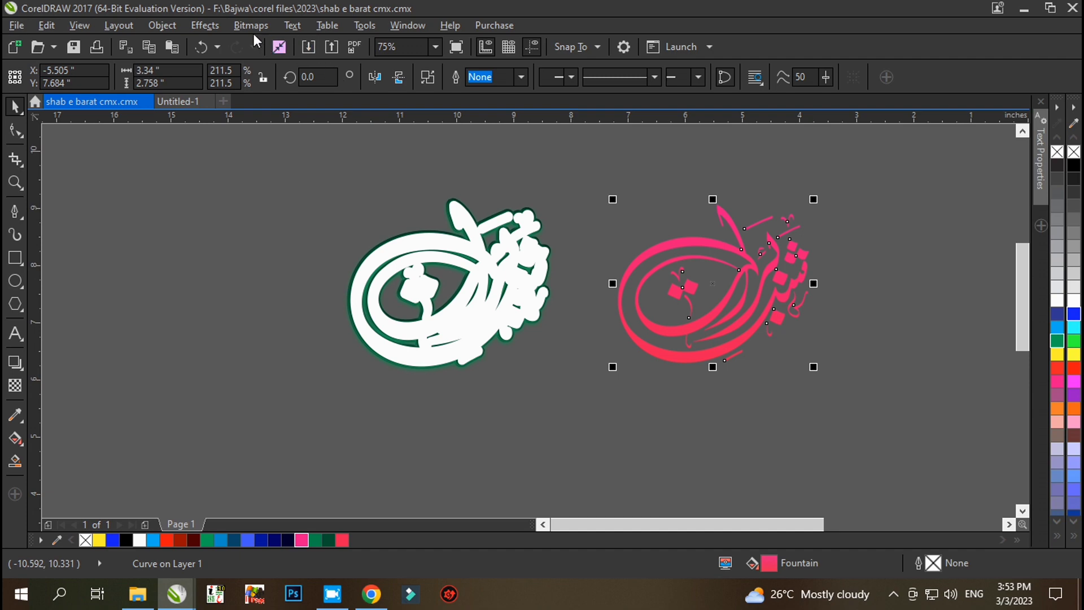
click(251, 26)
click(283, 44)
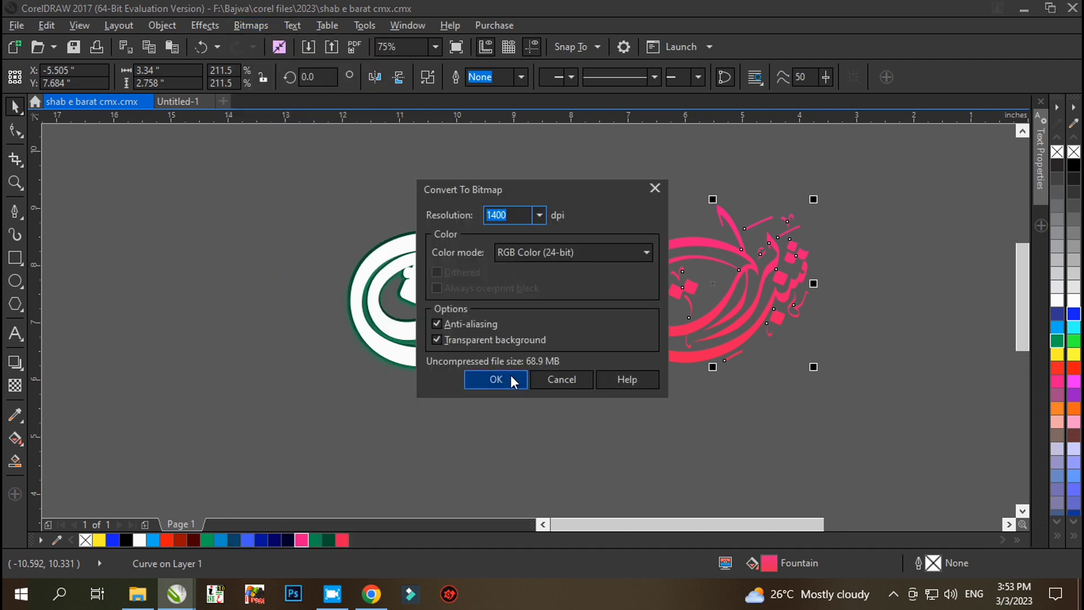
click(509, 375)
Step: Apply the Plastic texture effect to the gradient lettering bitmap with highlight 82, depth 99, smoothness 99 and light direction 315
click(246, 27)
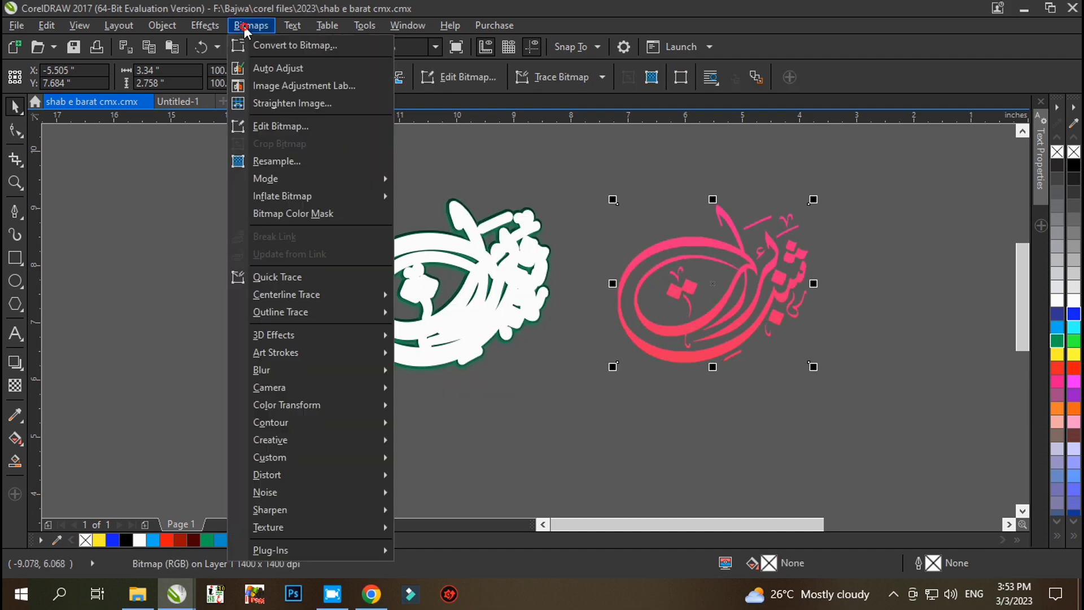
mouse_move(378, 527)
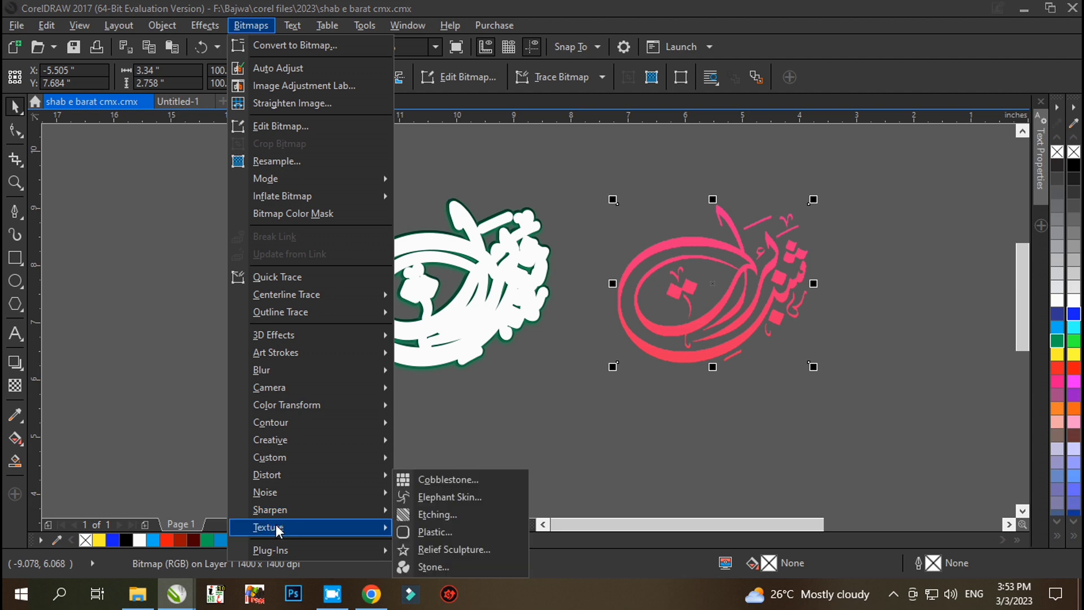
click(433, 533)
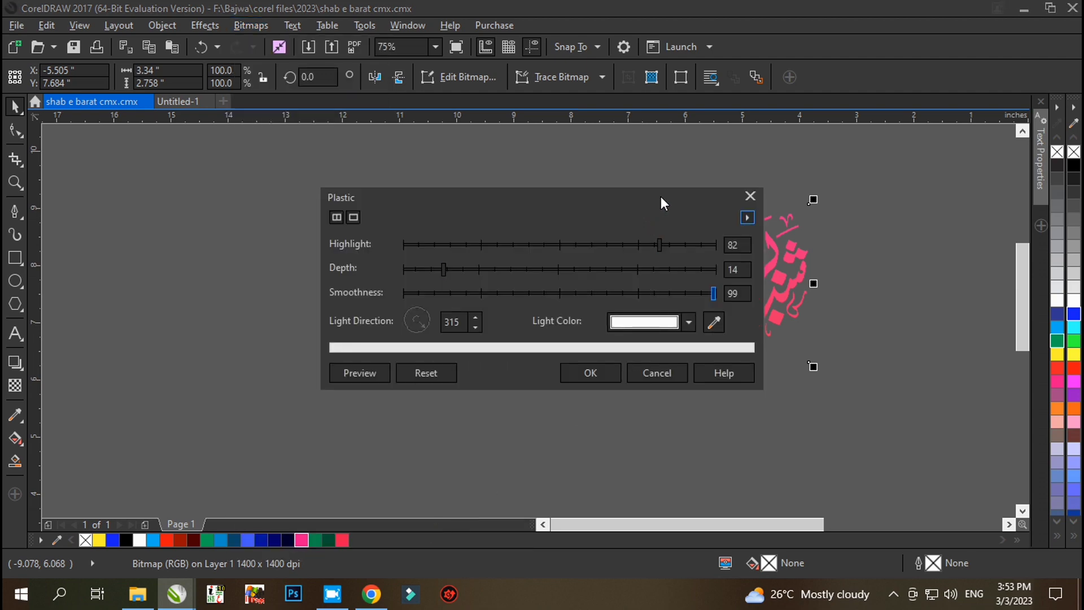
drag(661, 196, 635, 220)
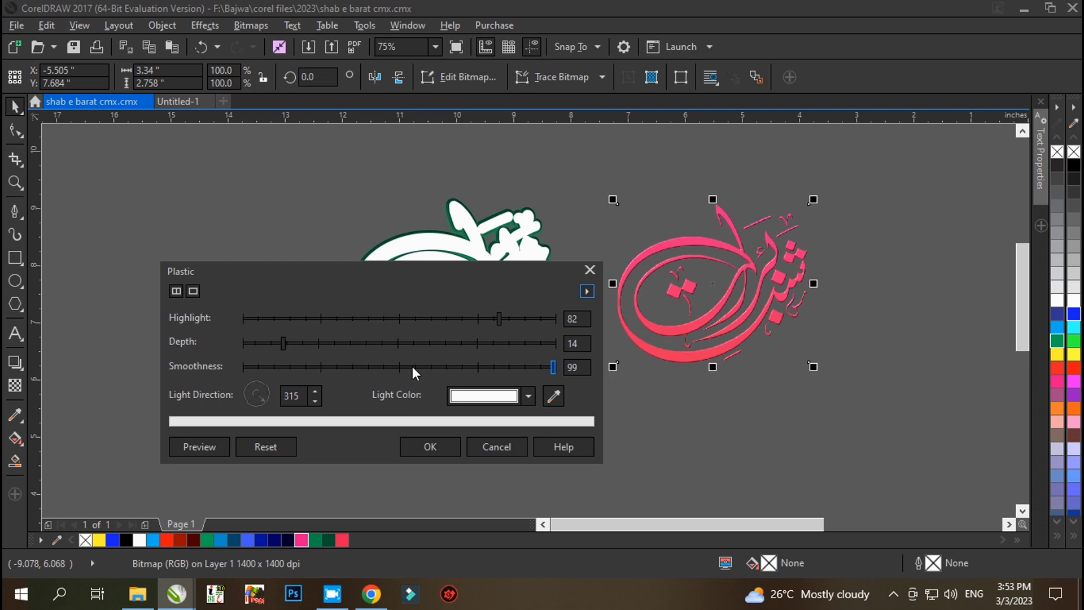
click(554, 343)
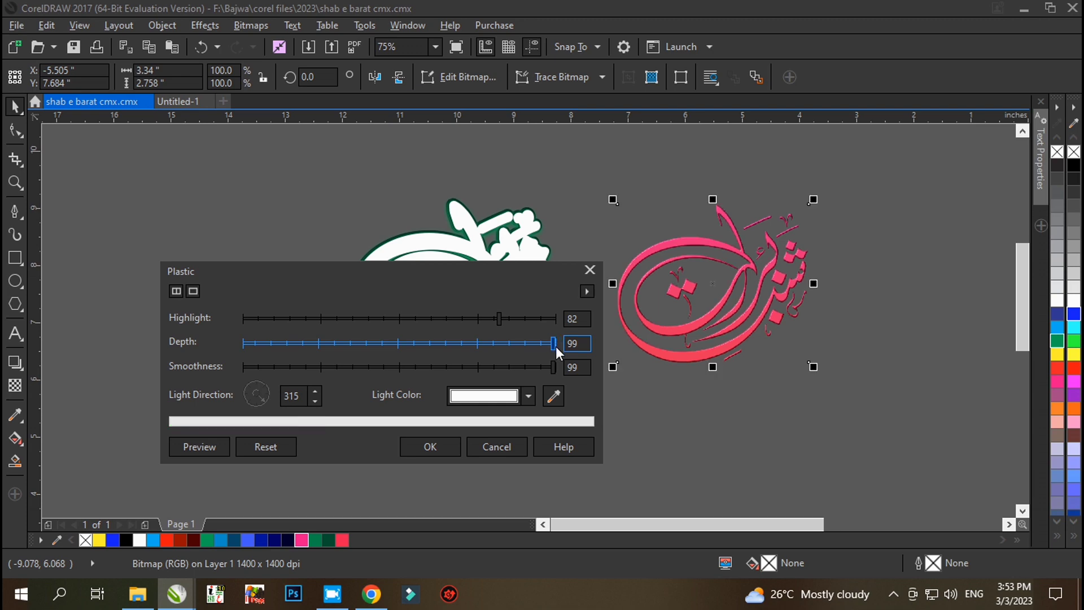
click(430, 447)
click(723, 399)
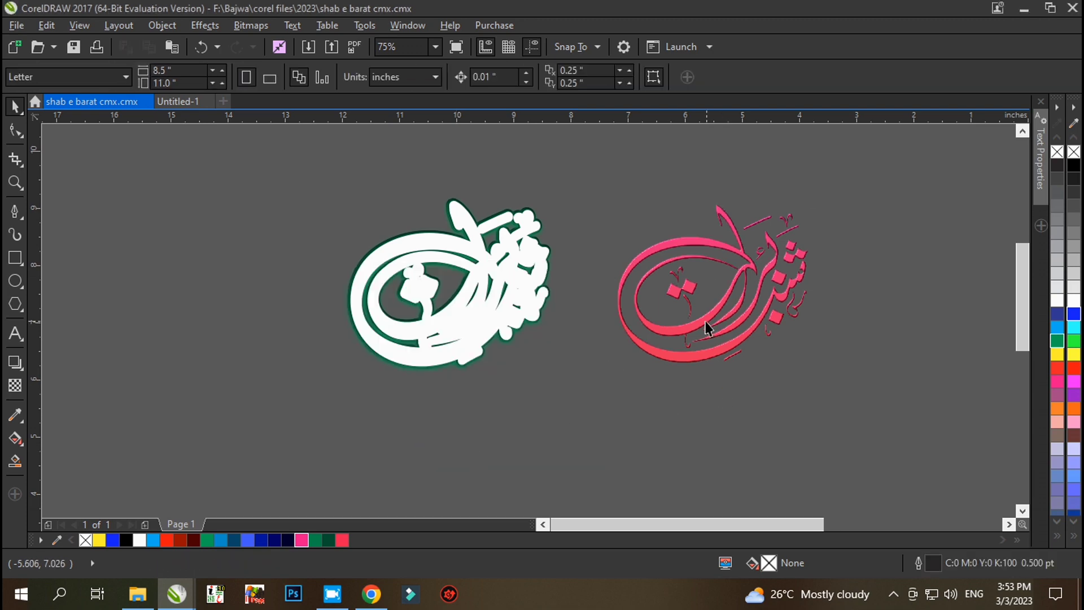
Step: Move the embossed pink lettering onto the white lettering and nudge it until it sits centred on the white strokes
drag(706, 327, 470, 312)
scroll(449, 305, up, 2)
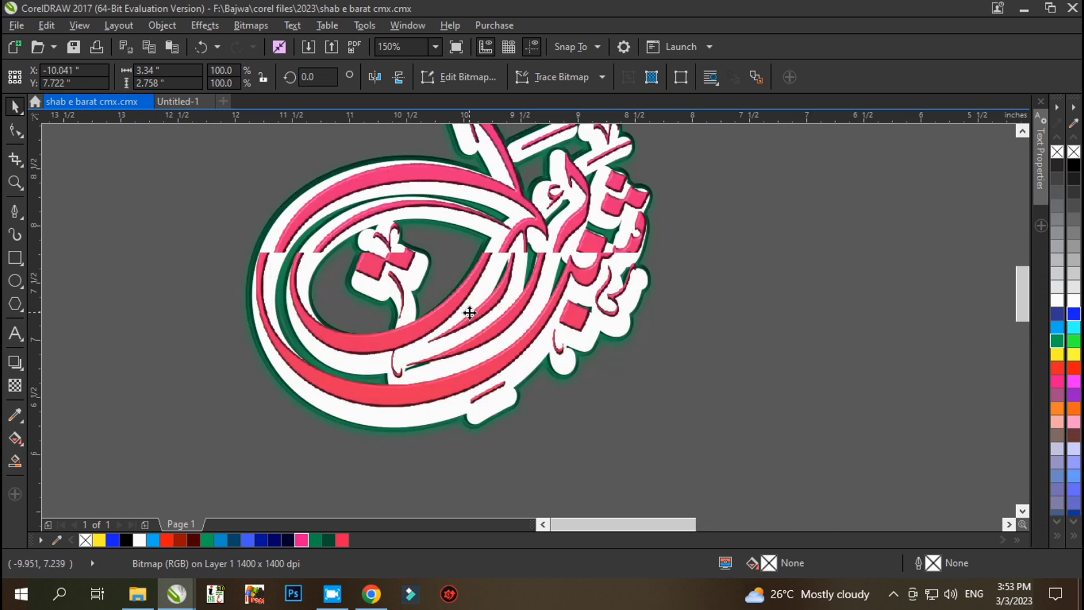
key(Left)
key(Left)
key(Left)
key(Left)
key(Left)
key(Left)
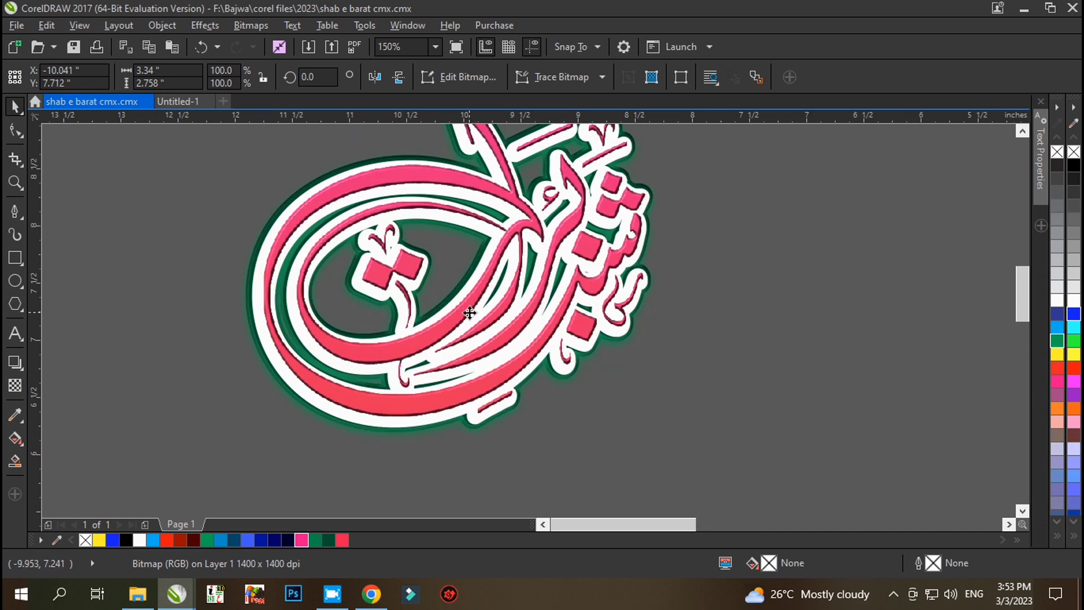
key(Left)
key(Left)
key(Left)
key(Left)
key(Left)
key(Down)
key(Down)
key(Down)
key(Down)
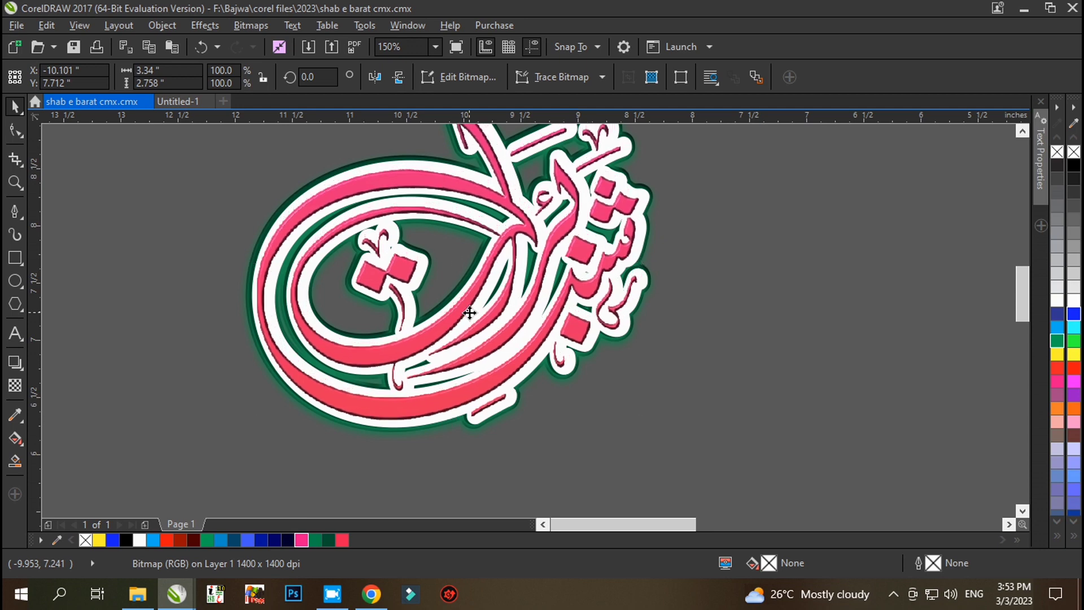
key(Right)
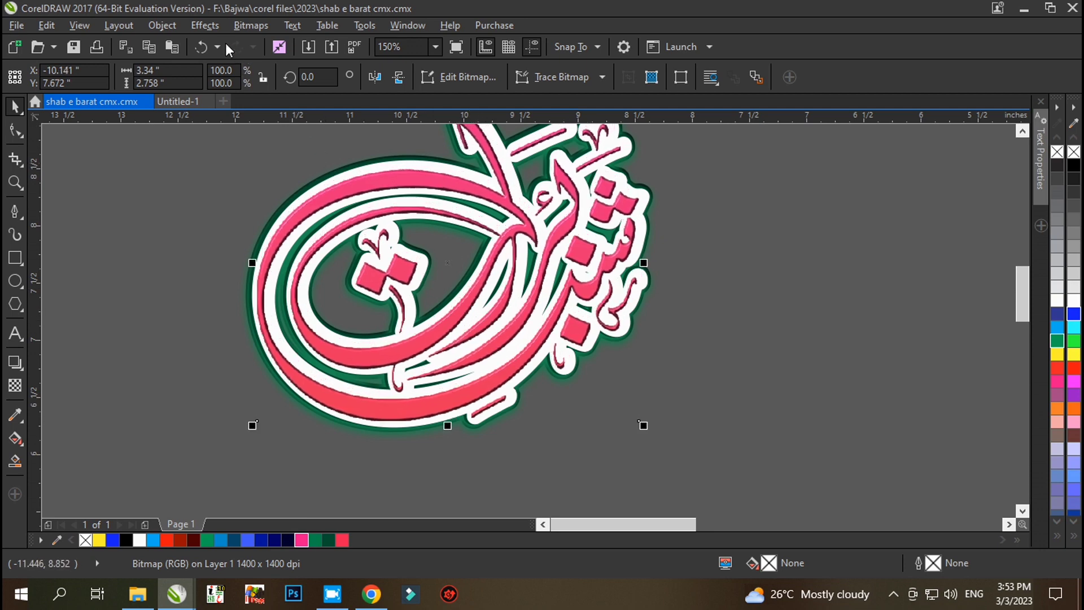
Step: Start a Hue/Saturation/Lightness adjustment on the pink lettering bitmap and set the Master saturation to 99
click(209, 25)
mouse_move(216, 45)
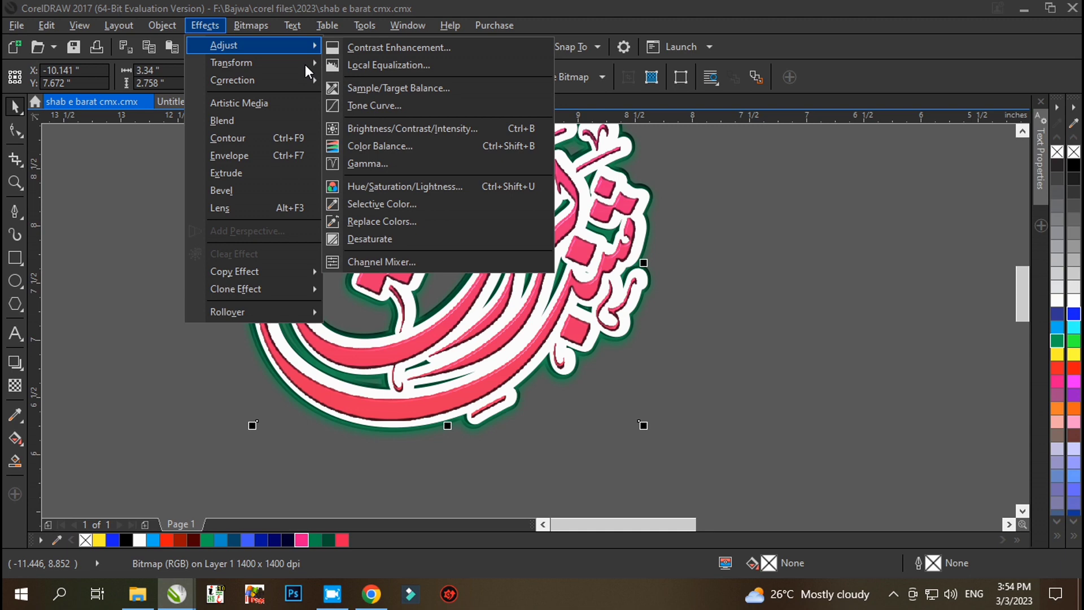
click(395, 186)
drag(530, 184, 813, 176)
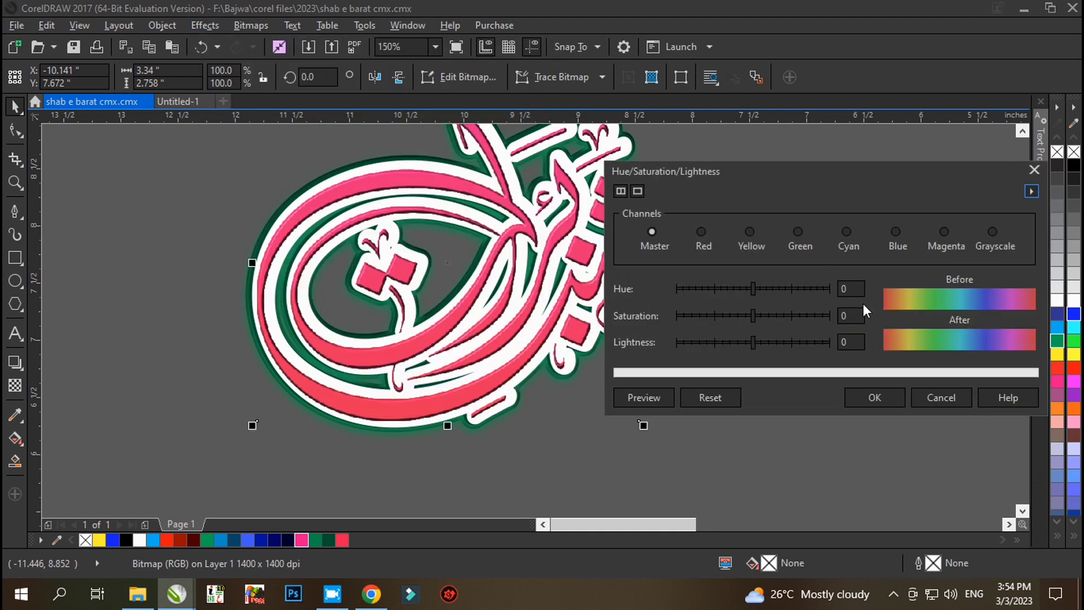
click(829, 316)
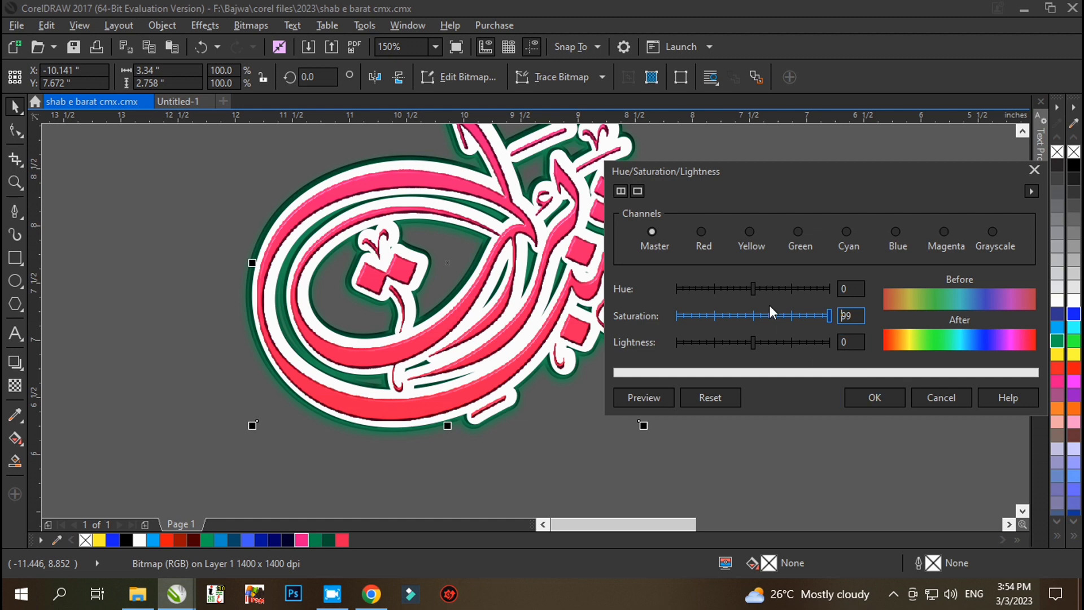
Step: Preview the lettering in several hues, including 74, -128 and -180, and apply the adjustment with the lettering in saturated pink
click(761, 288)
drag(761, 287, 784, 285)
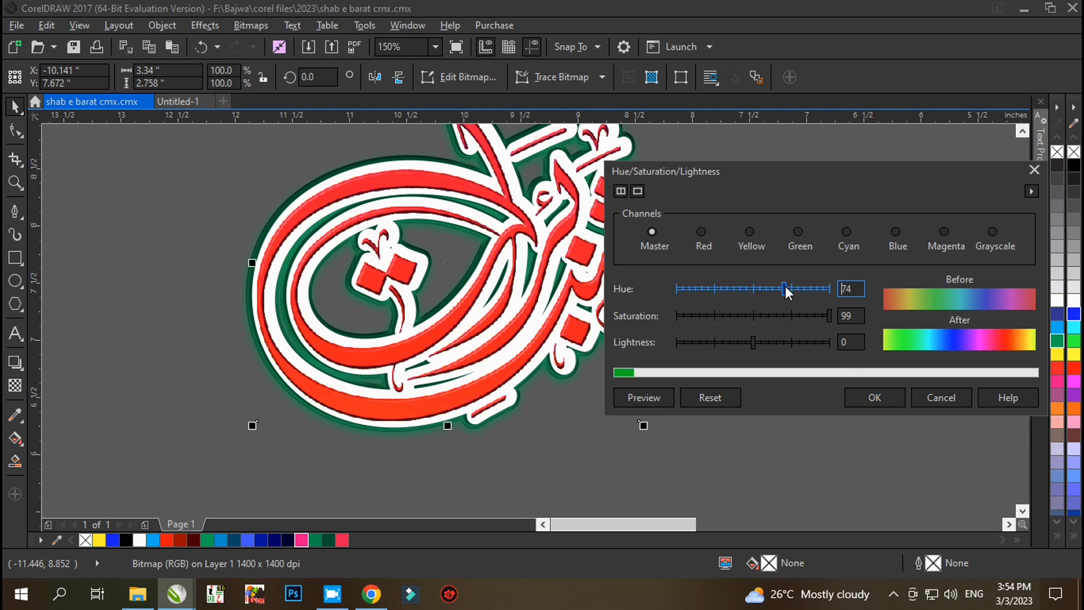
click(699, 287)
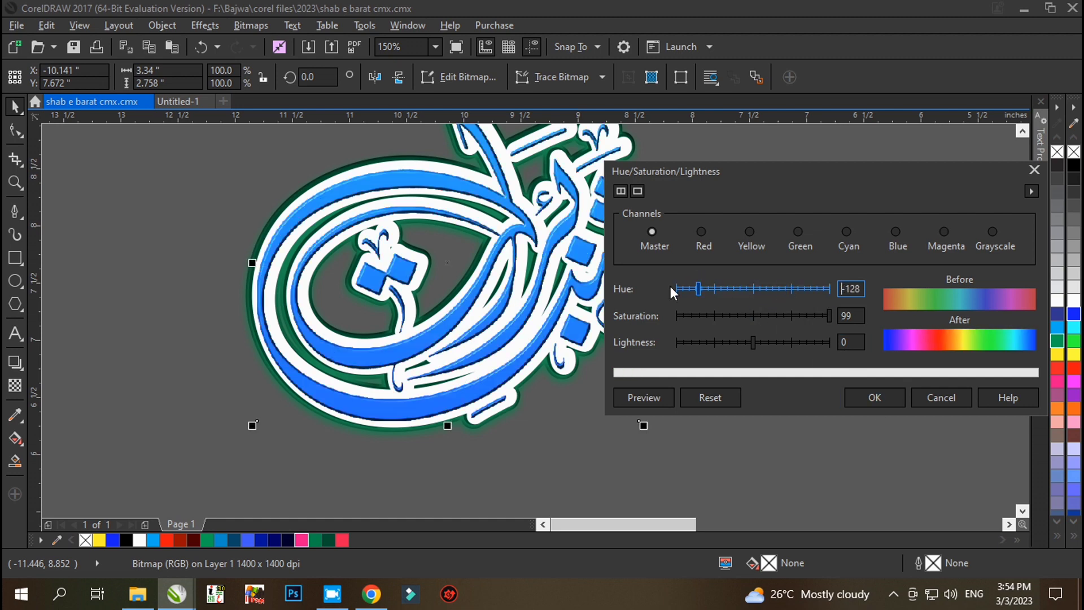
click(675, 289)
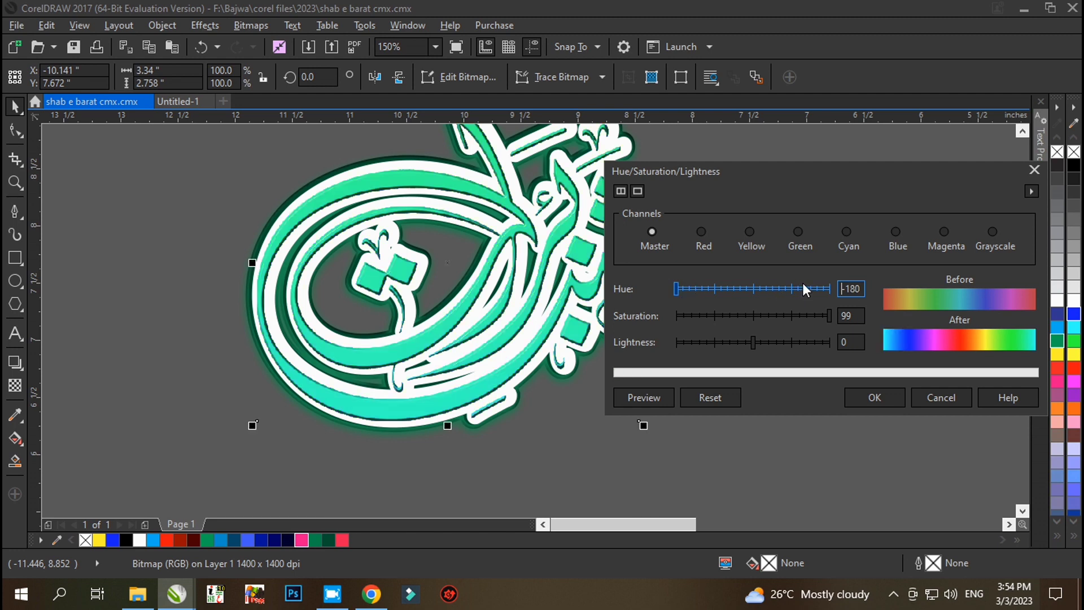
click(828, 287)
click(764, 289)
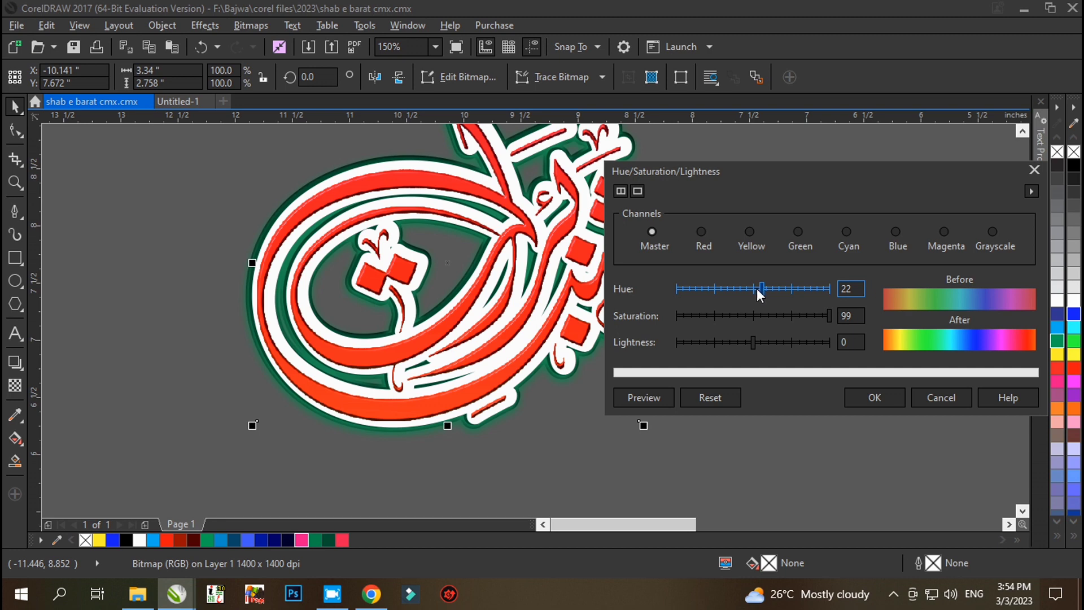
click(865, 397)
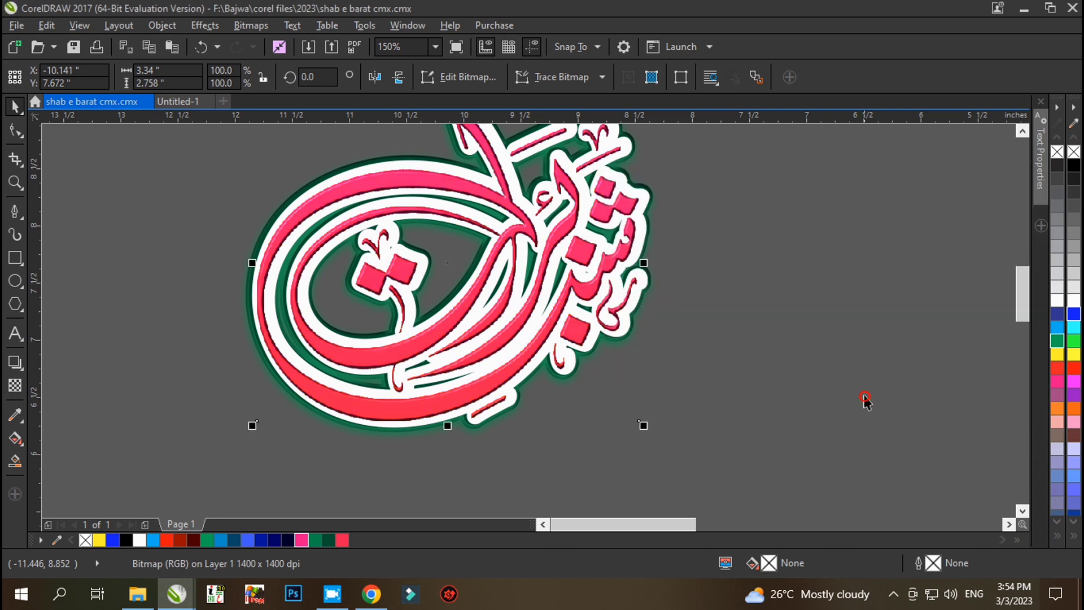
click(847, 426)
Step: Open the contents of the poster's PowerClip rectangle for editing
scroll(261, 354, down, 2)
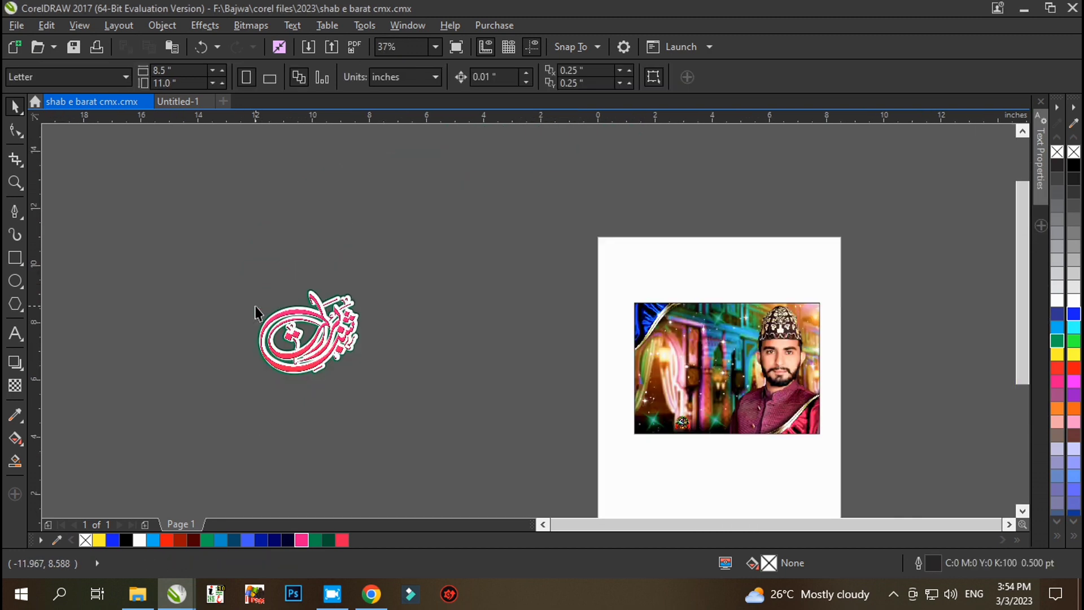
scroll(801, 427, up, 2)
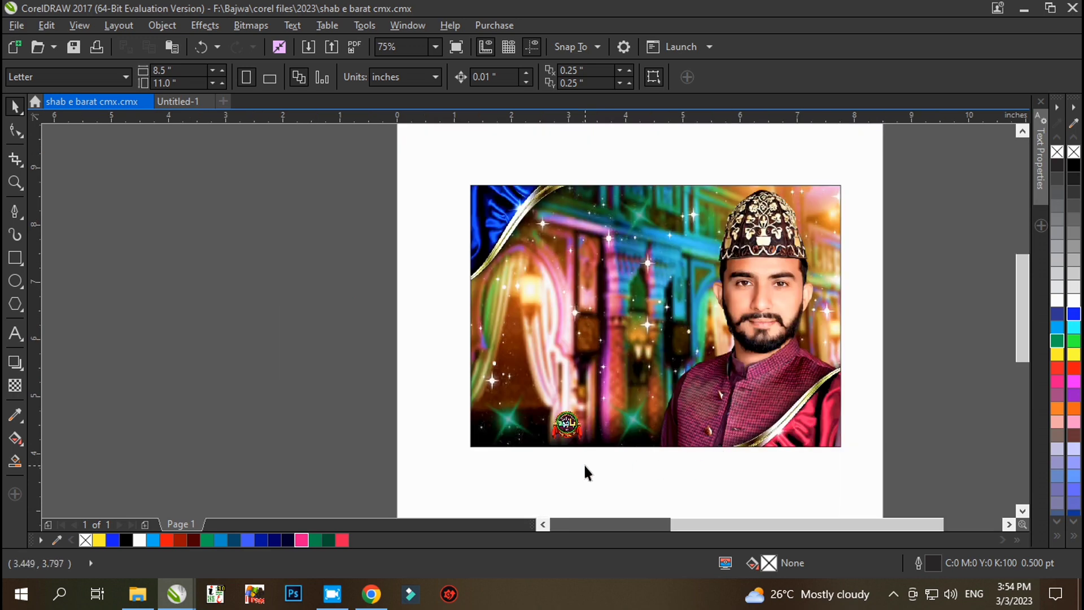
click(558, 422)
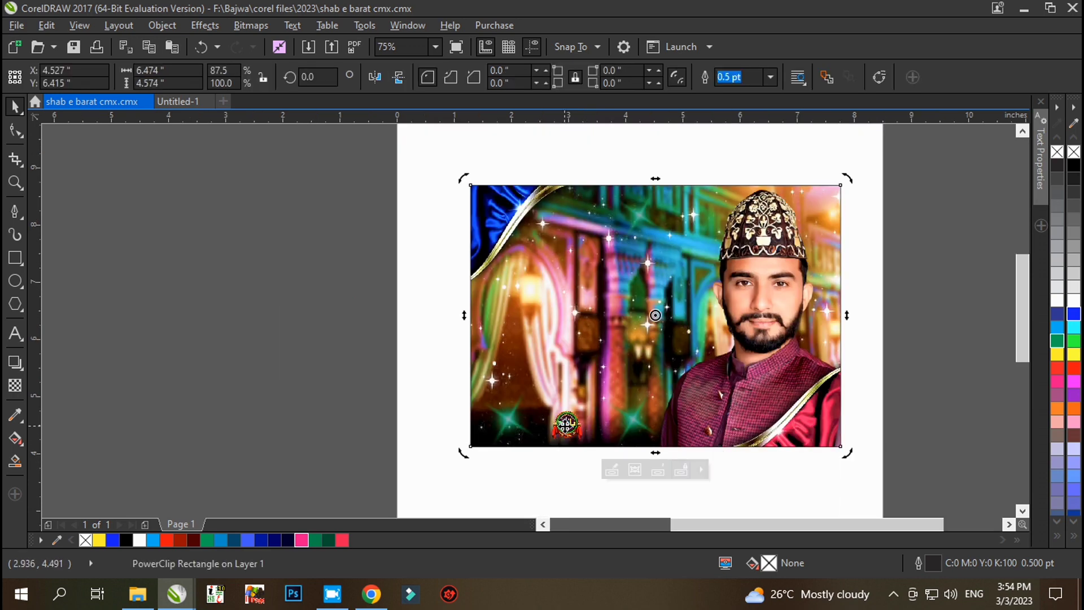
double_click(573, 377)
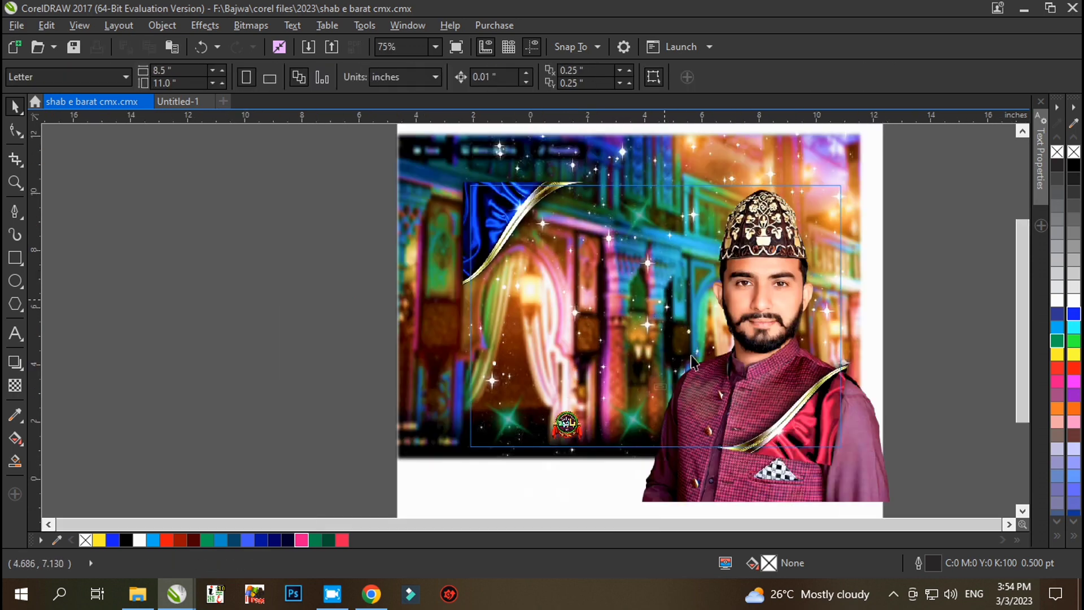
Step: Move the red and blue satin corner pieces with gold trim out of the poster onto the empty area beside the page
scroll(693, 361, down, 2)
scroll(851, 341, up, 4)
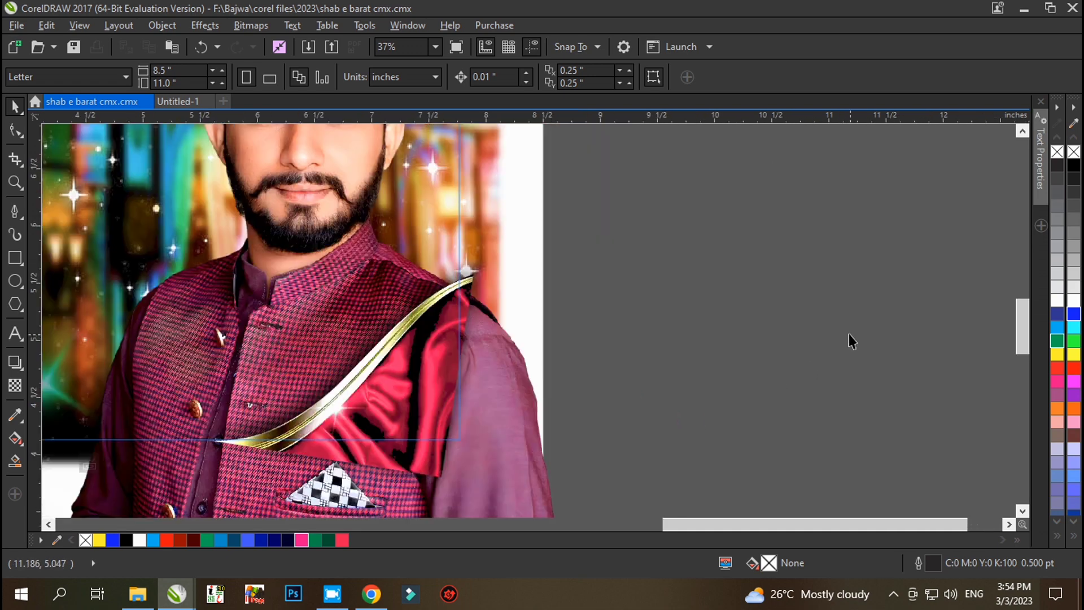
scroll(524, 285, down, 2)
drag(466, 332, 838, 334)
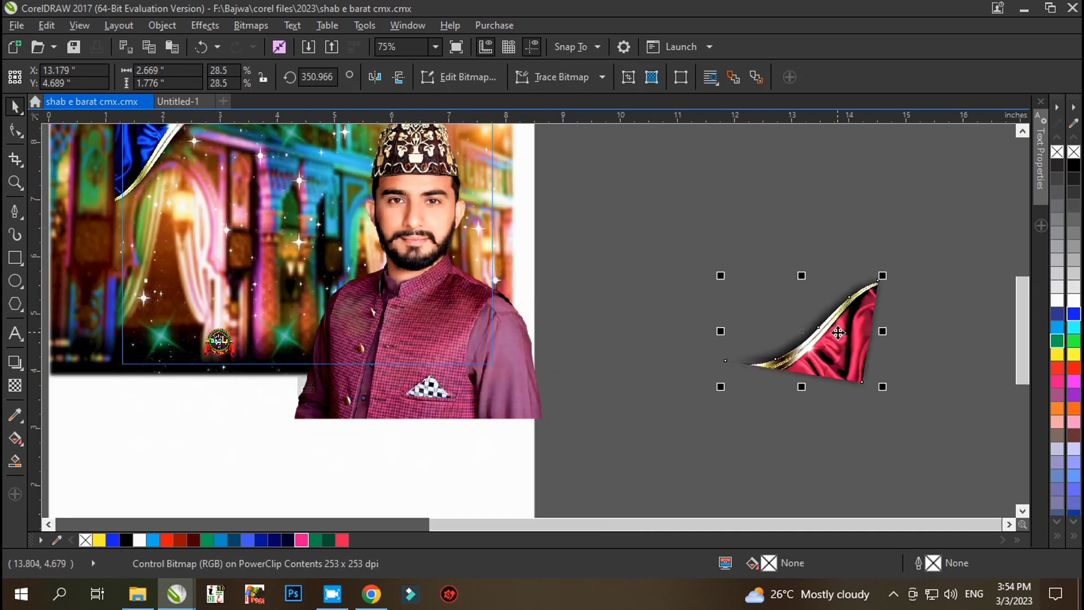
click(631, 303)
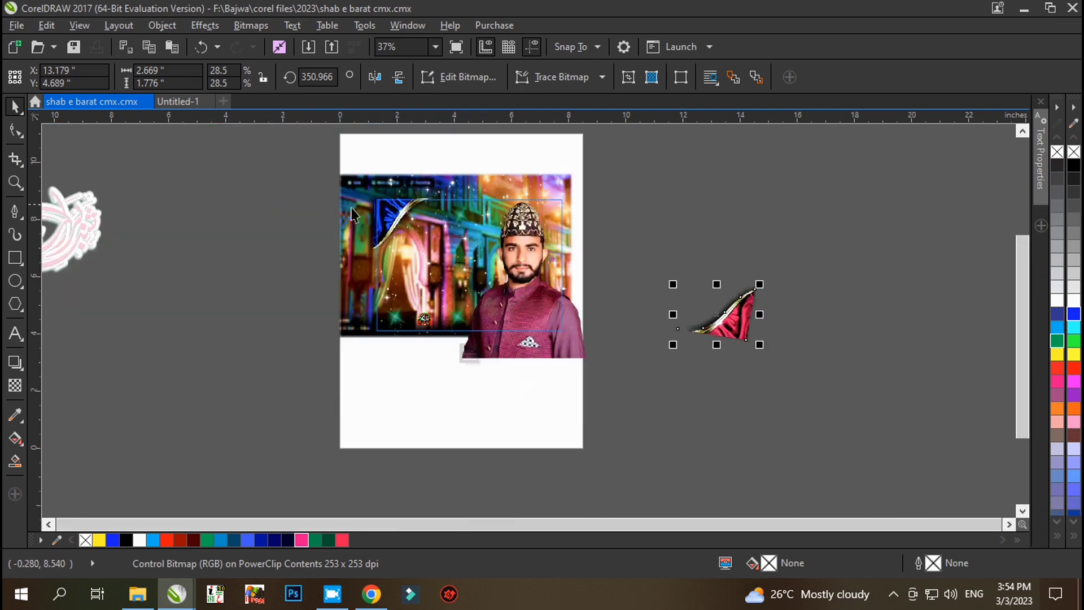
drag(387, 214, 678, 269)
scroll(735, 277, up, 4)
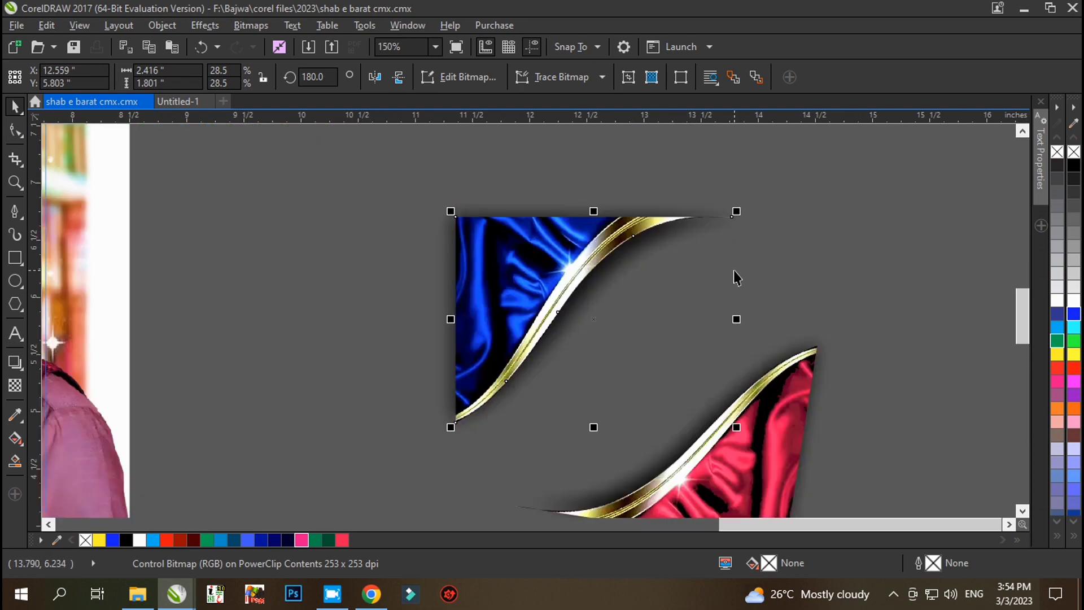
Step: Place a copy of the blue satin corner beside the original and start the Replace Colors adjustment on it
scroll(297, 287, down, 2)
drag(395, 277, 611, 255)
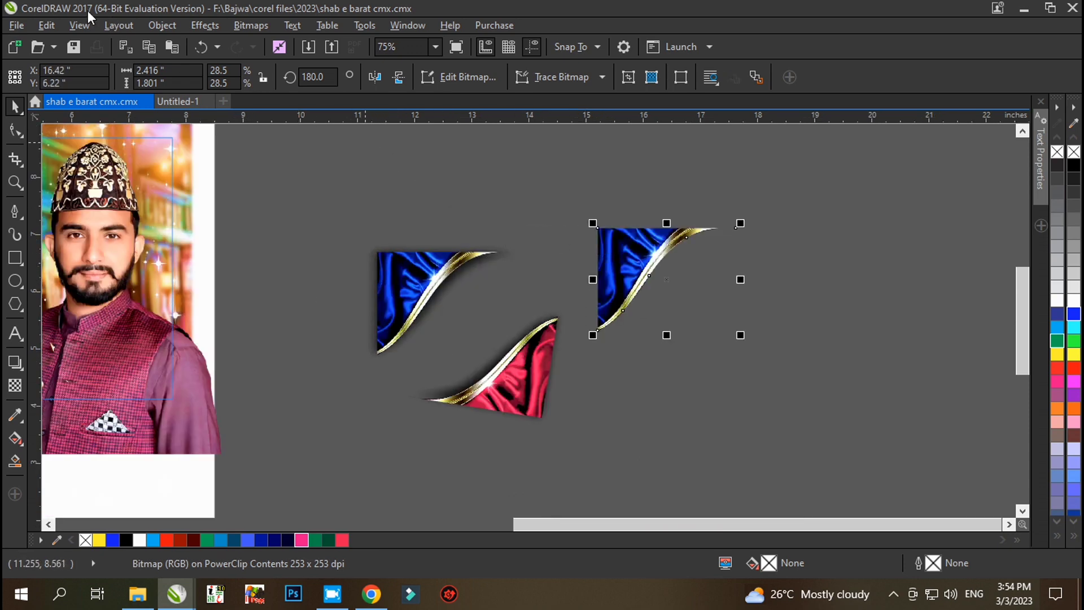
click(202, 25)
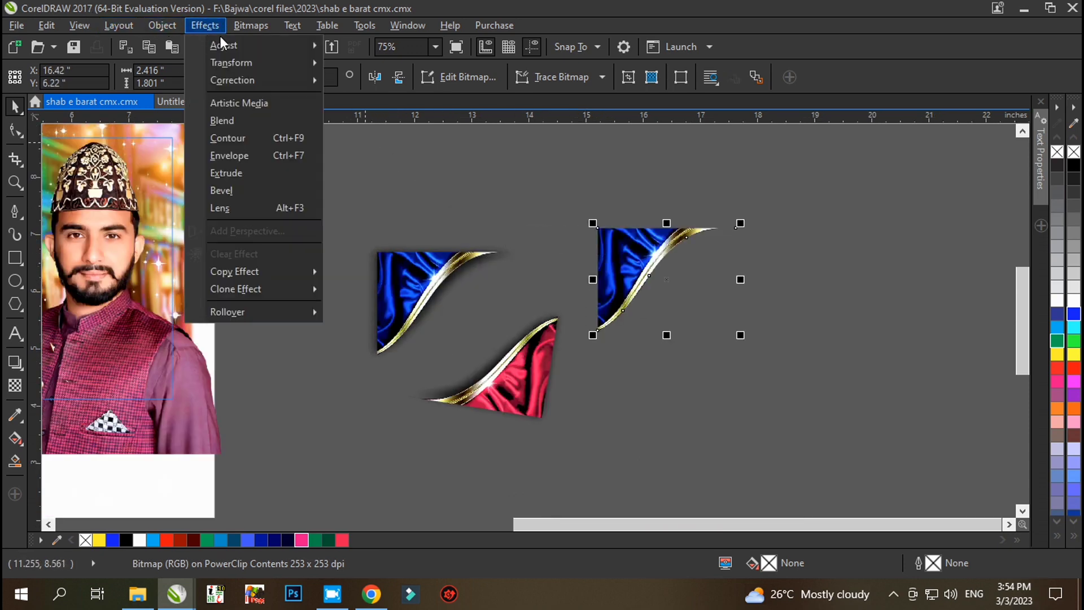
mouse_move(220, 41)
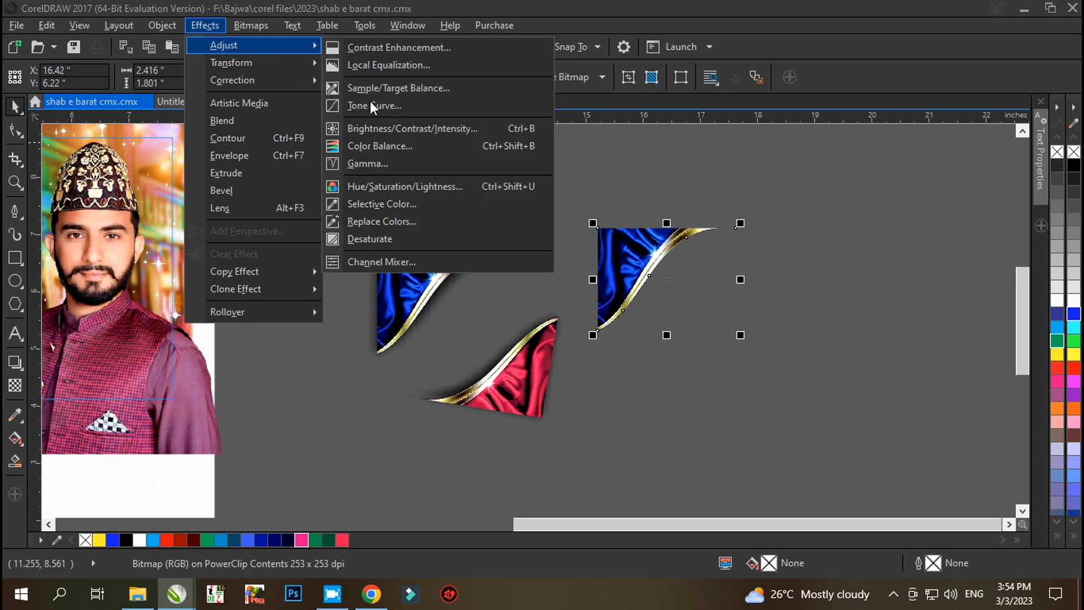
click(391, 220)
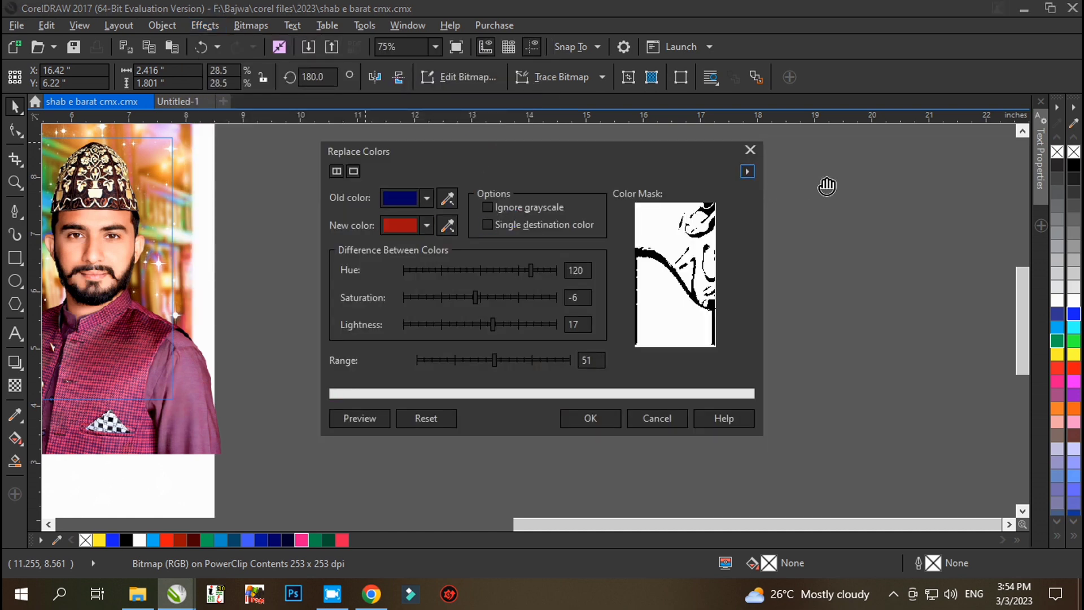
drag(486, 152, 925, 187)
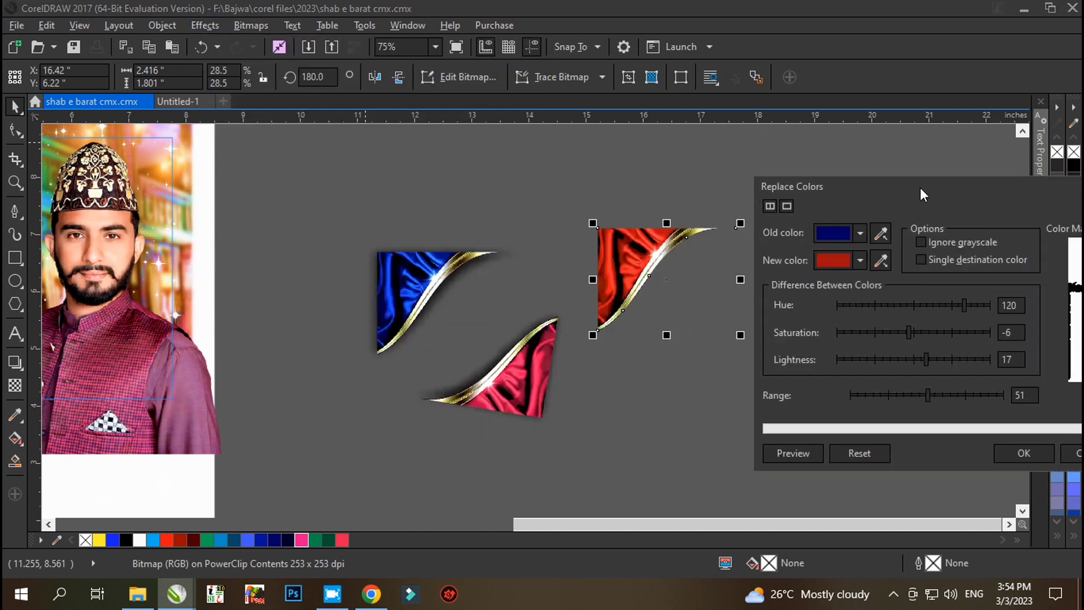
Step: Try a resampled old color from the corner copy with olive, teal and blue as the replacement color in Replace Colors
click(886, 234)
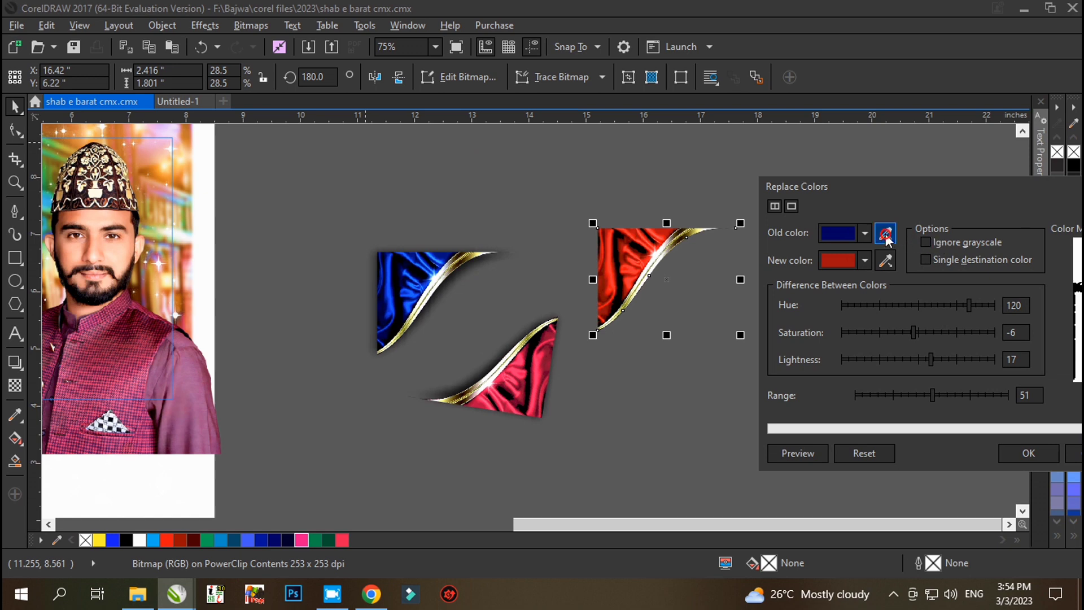
click(646, 236)
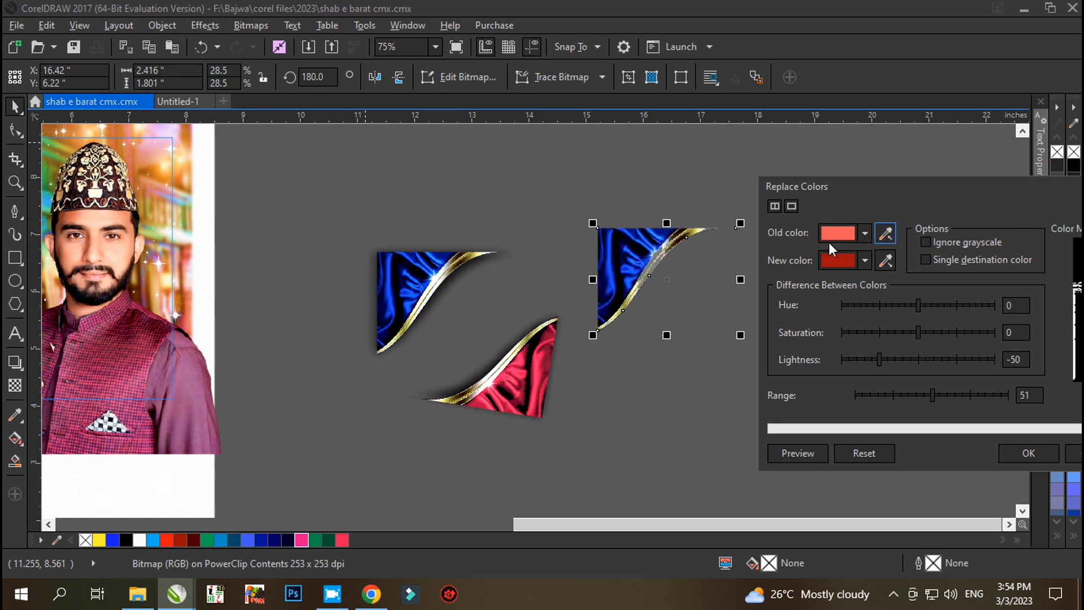
click(865, 261)
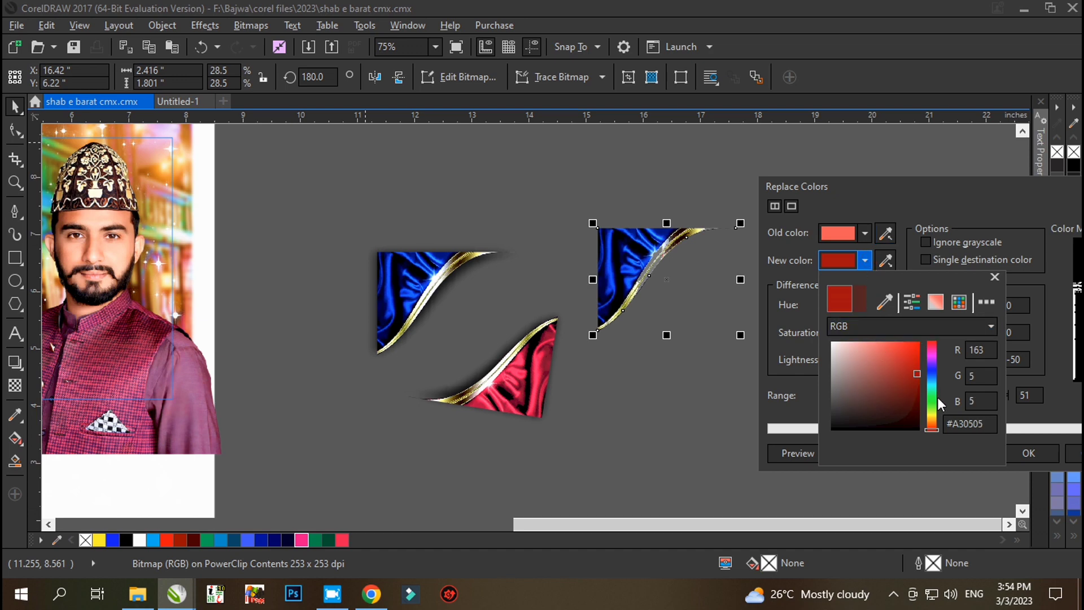
click(931, 410)
click(932, 413)
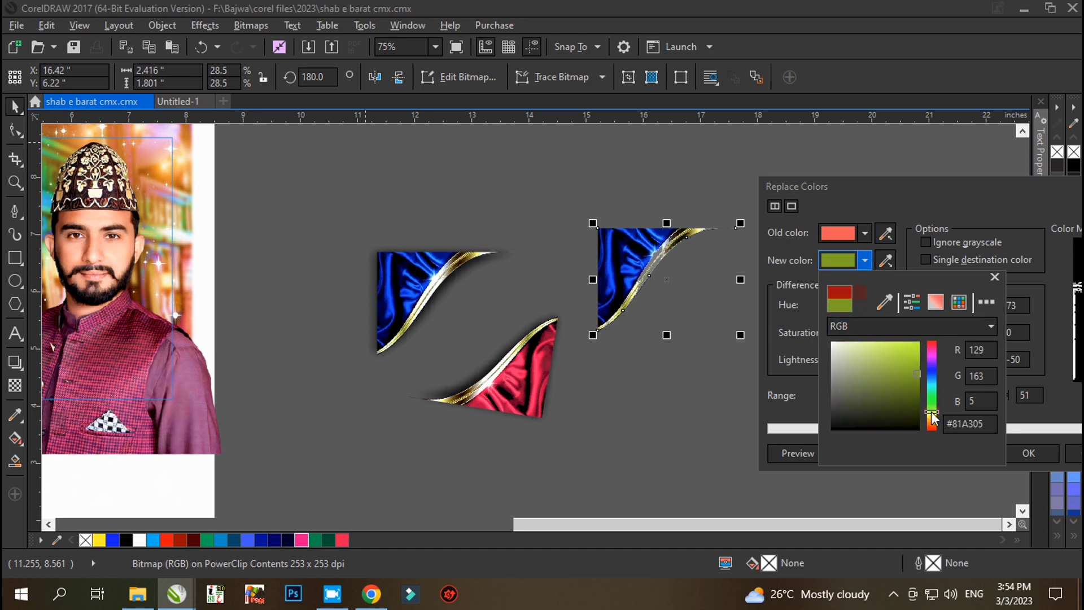
click(933, 393)
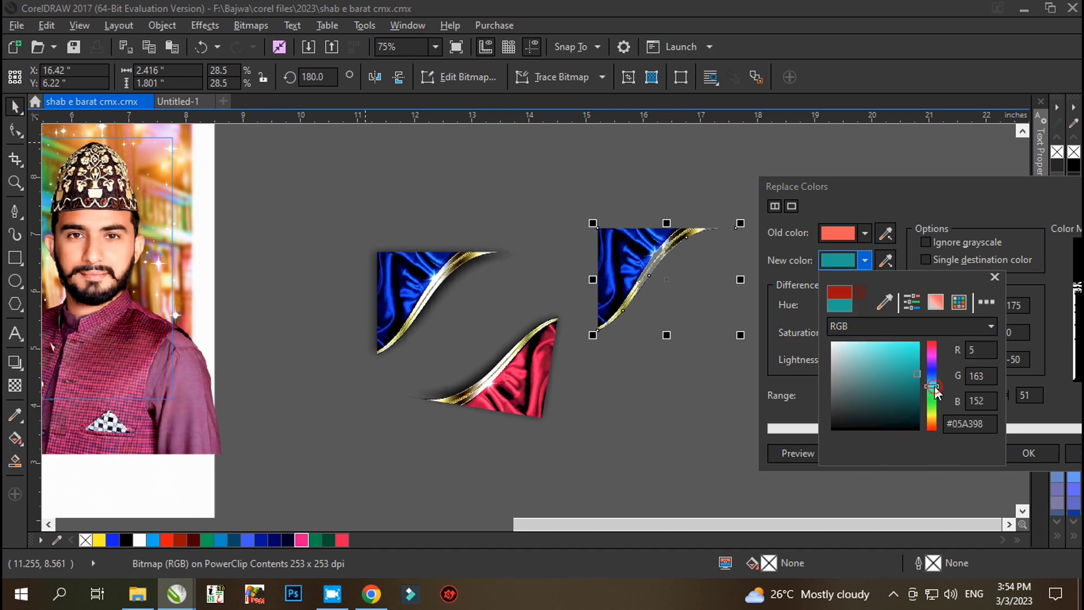
click(932, 374)
click(975, 180)
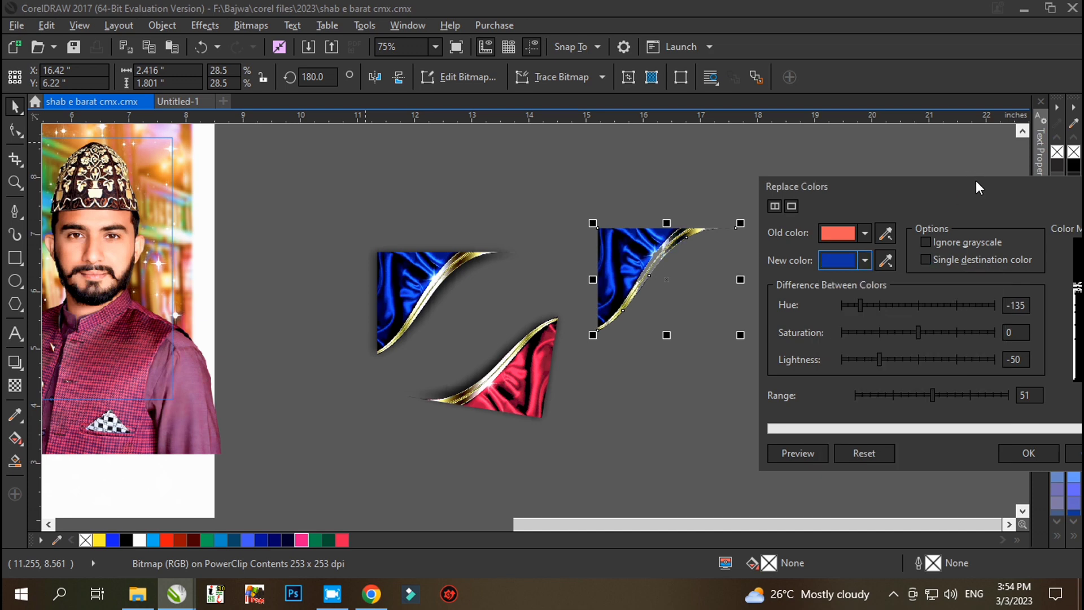
drag(981, 189, 906, 188)
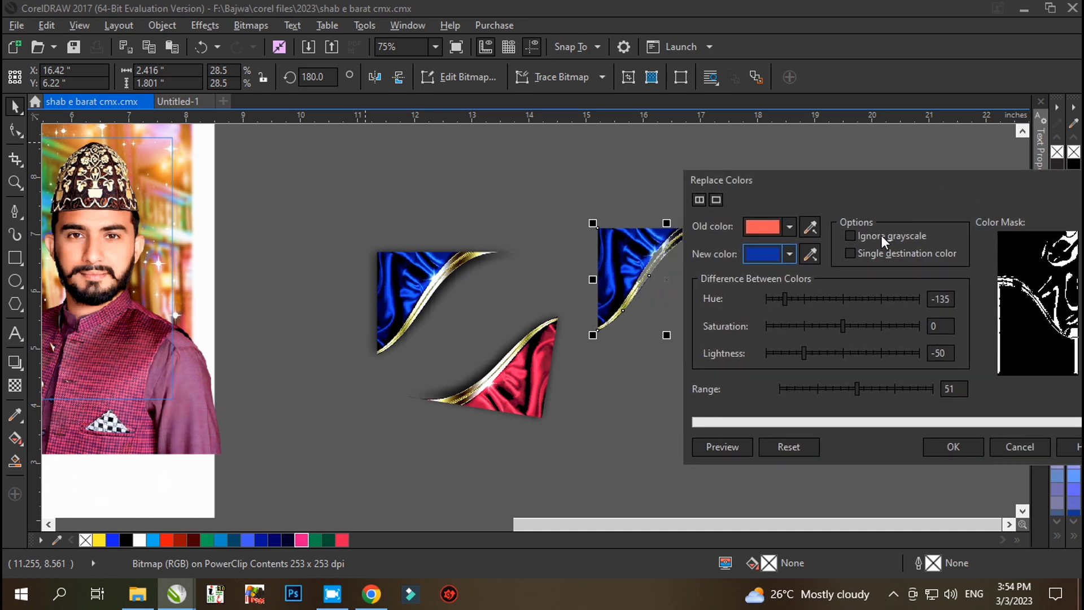
Step: Sample the bright blue satin as the old color, choose a dark green new color and apply the color replacement
click(810, 228)
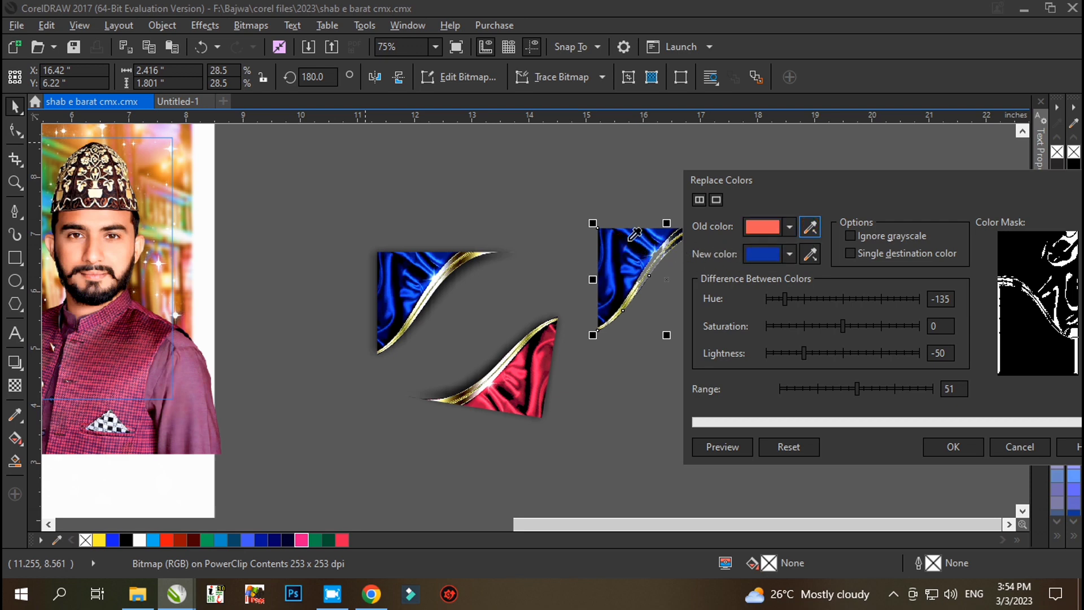
click(610, 239)
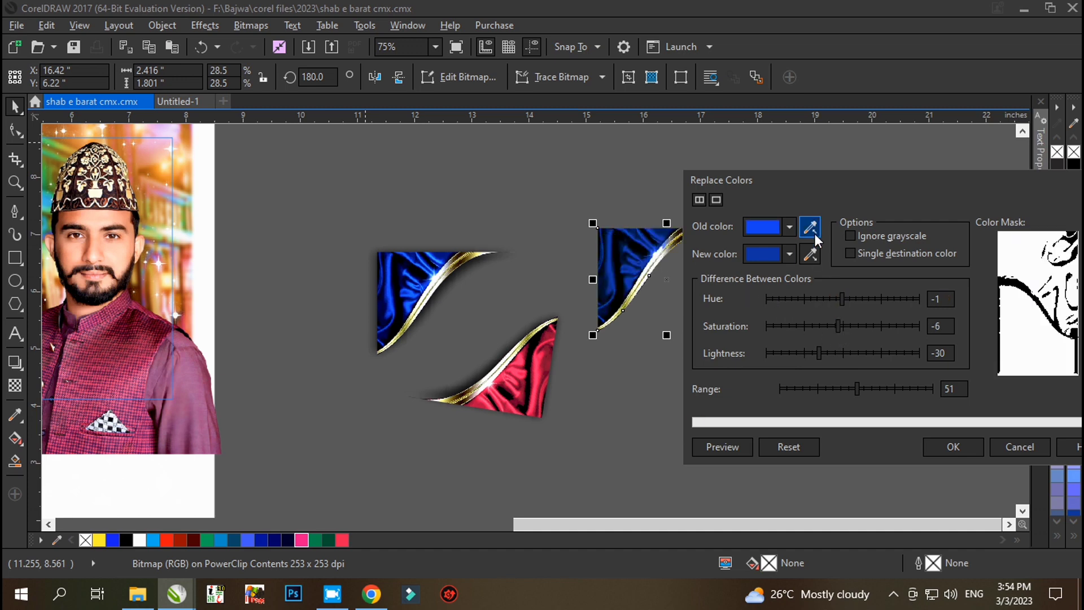
click(790, 255)
click(828, 378)
click(833, 403)
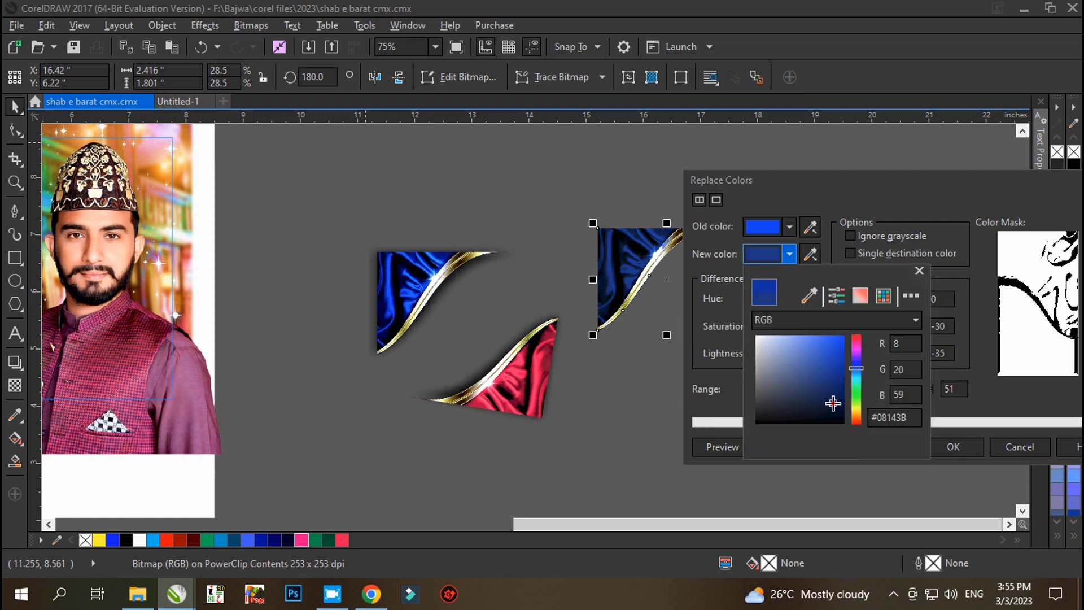
drag(860, 381, 859, 396)
click(938, 449)
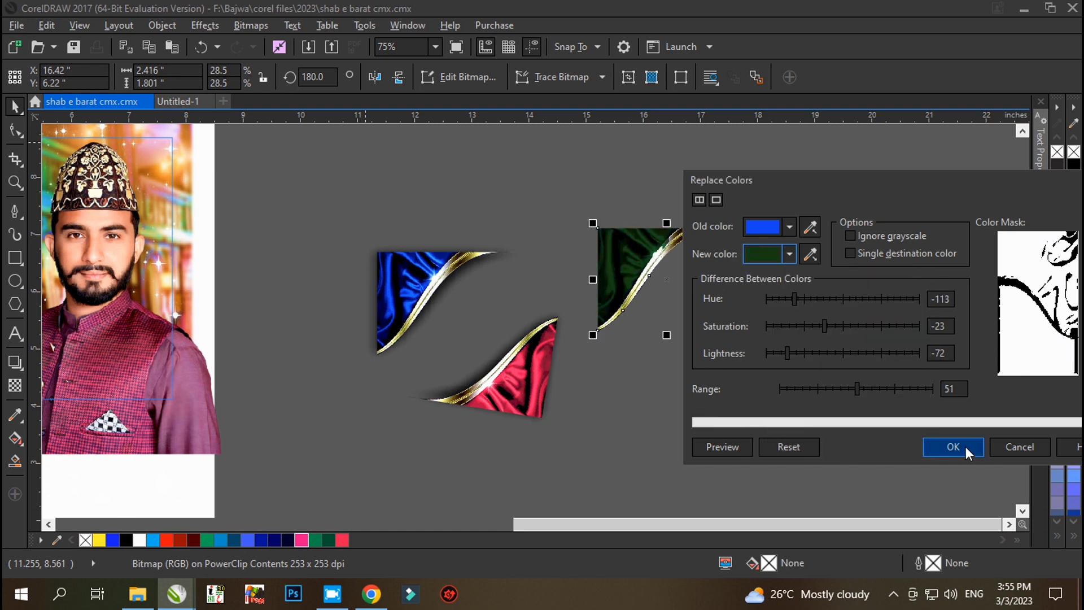
click(966, 446)
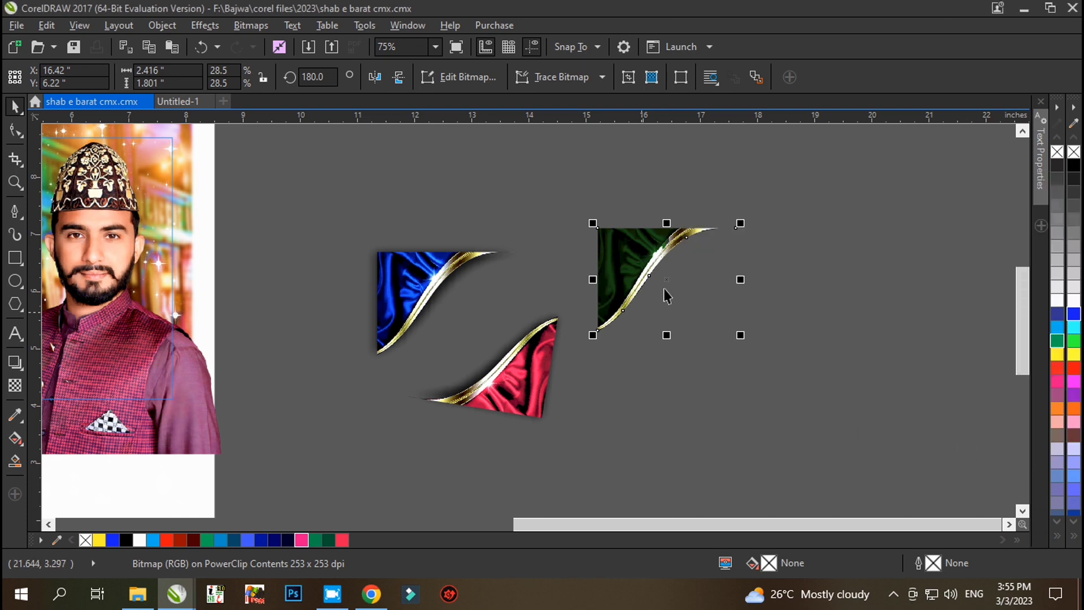
Step: Move the man's portrait out of the poster onto the empty area beyond the satin corner pieces
scroll(866, 256, down, 1)
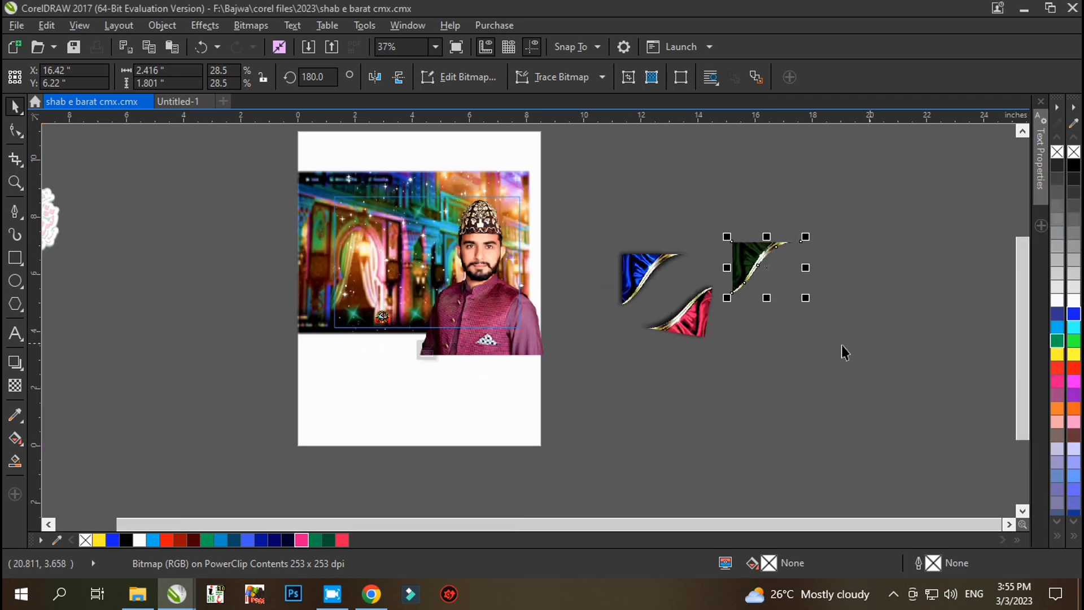
click(760, 375)
drag(508, 327, 872, 328)
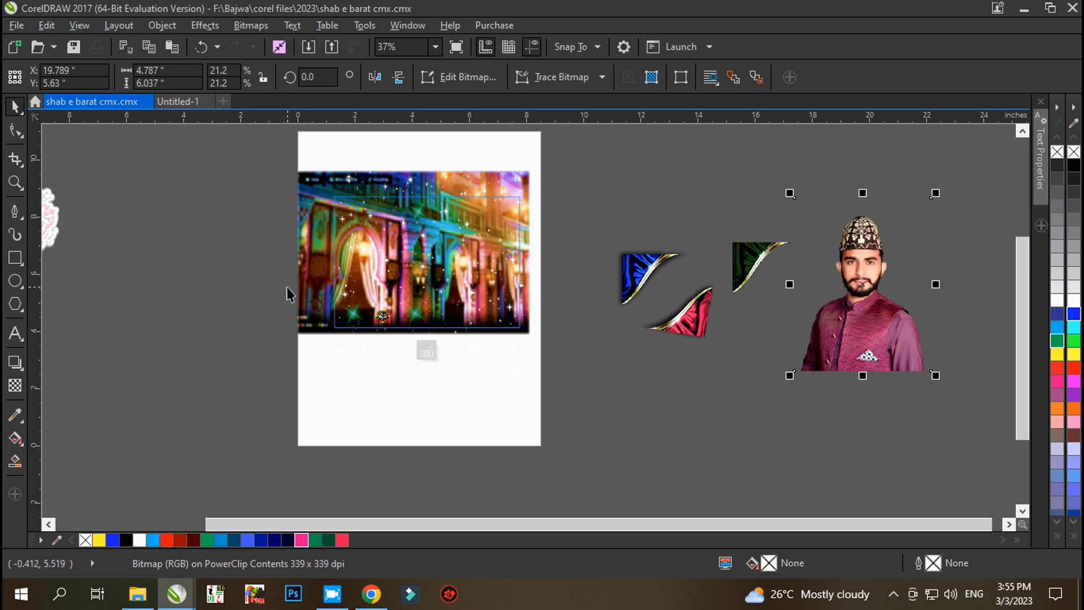
Step: Move the small round studio logo off the page onto the empty area beside it and enlarge it to about 3.24 by 3.5 inches
scroll(171, 226, up, 2)
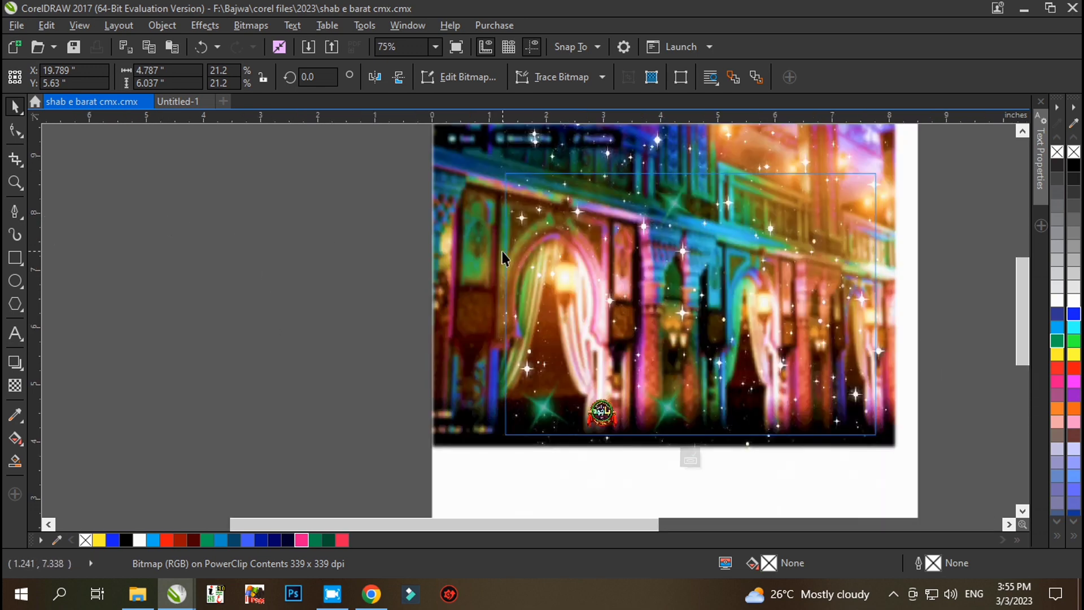
click(614, 421)
drag(614, 421, 331, 148)
drag(233, 253, 189, 323)
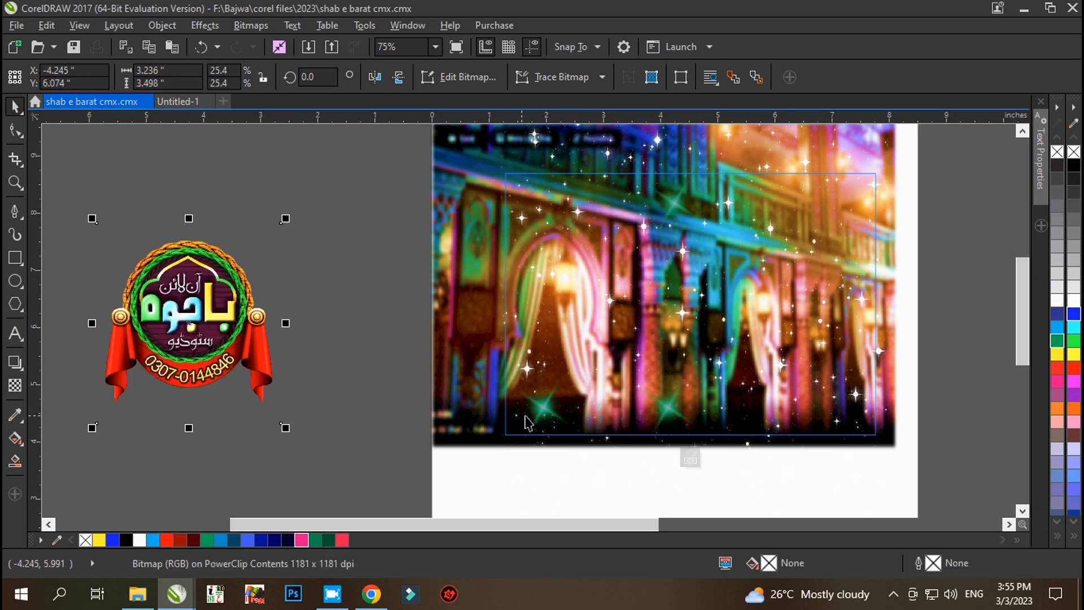
Step: Move the three green star flares off the page near the logo and enlarge them to about 2.2, 1.9 and 2.2 inches wide
click(542, 408)
drag(544, 407, 281, 243)
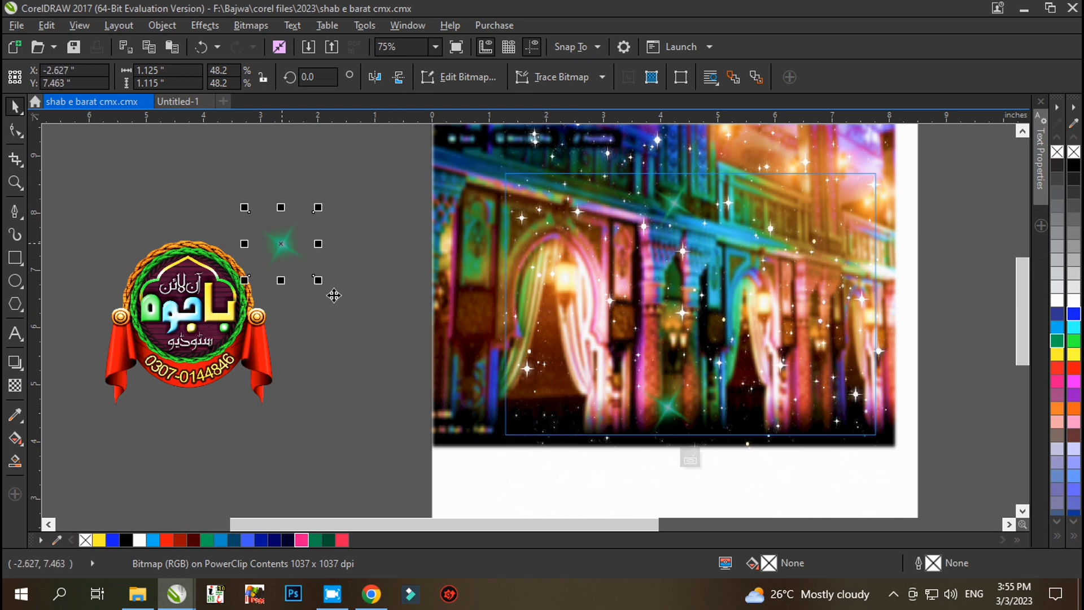
drag(317, 280, 387, 356)
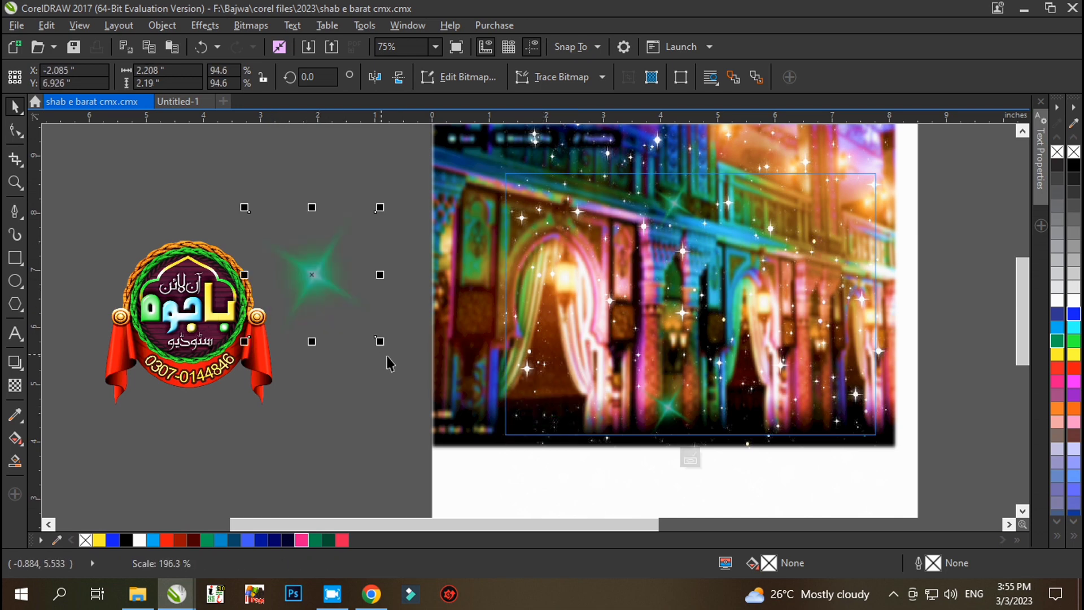
click(675, 407)
drag(680, 421, 220, 238)
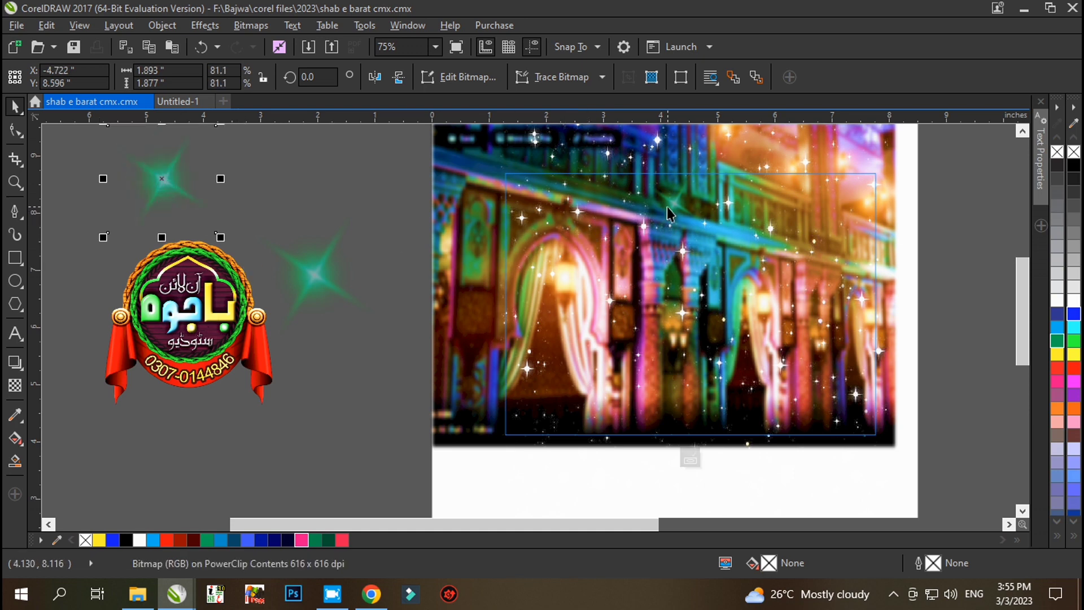
drag(669, 214, 188, 169)
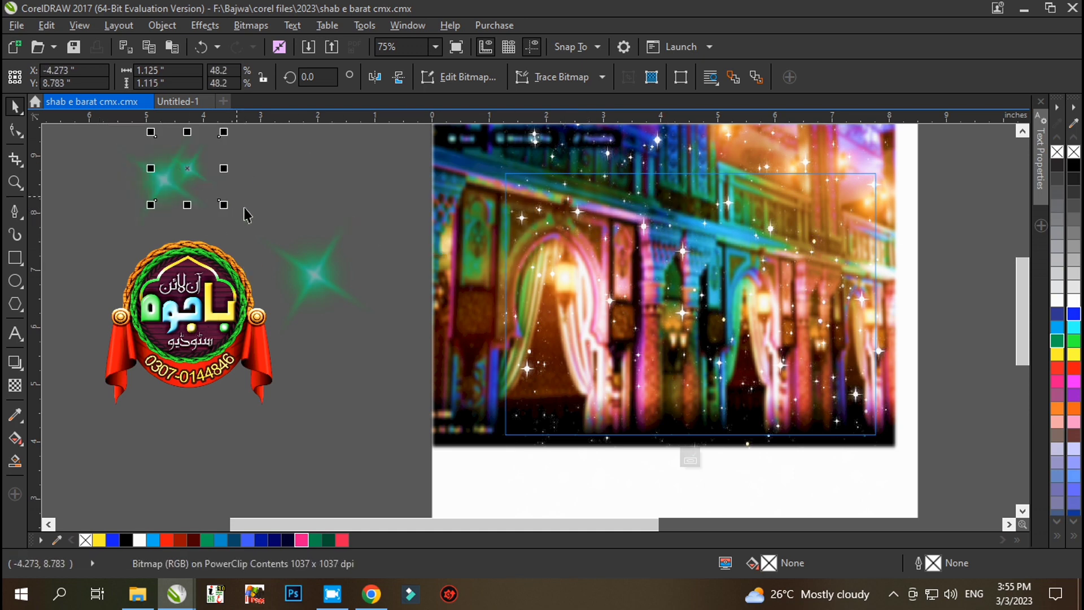
drag(224, 204, 294, 274)
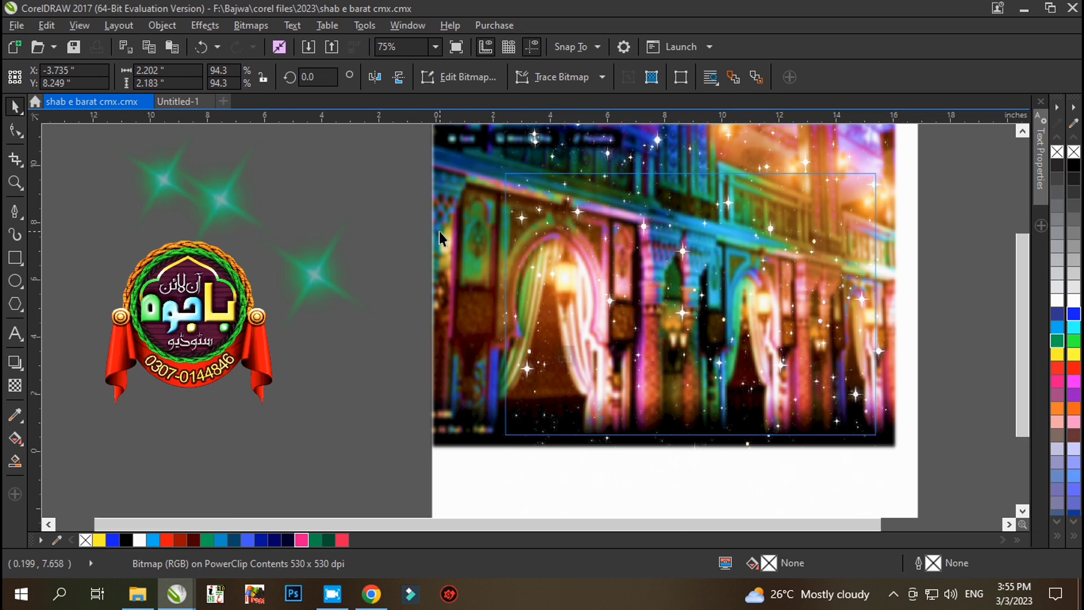
scroll(601, 284, down, 2)
click(550, 265)
drag(551, 265, 282, 443)
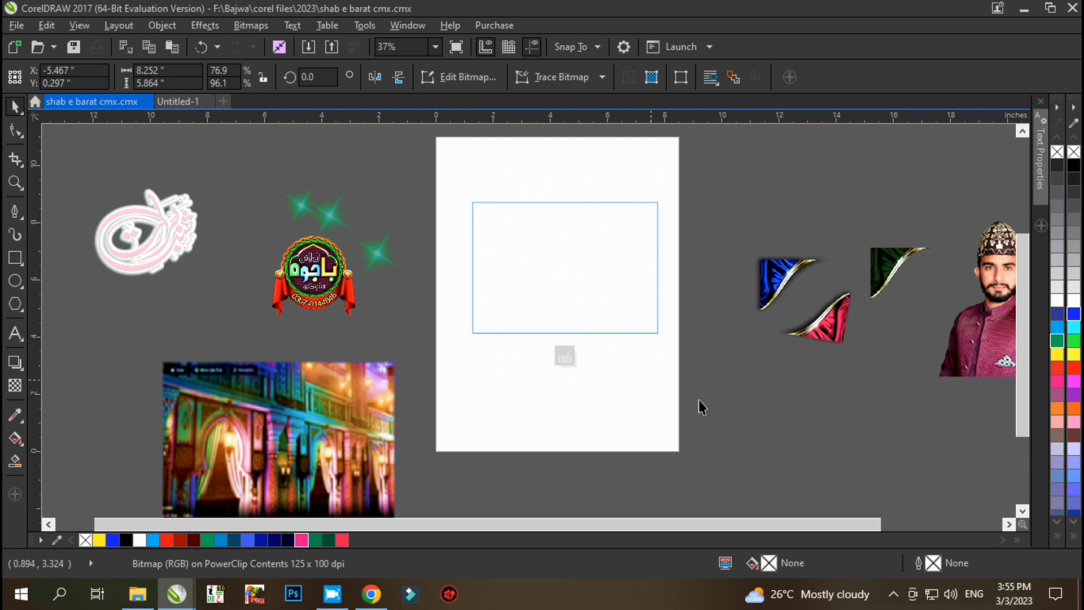
key(ctrl+z)
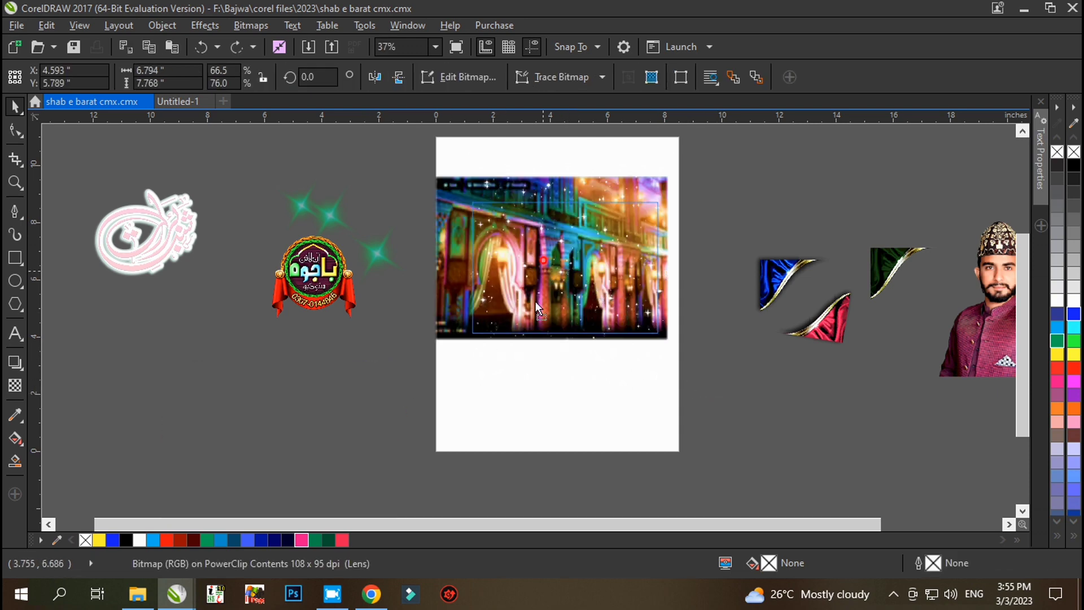
Step: Move the white sparkle overlay off the page onto the empty area below the logo
drag(555, 282, 296, 393)
key(ctrl+shift+z)
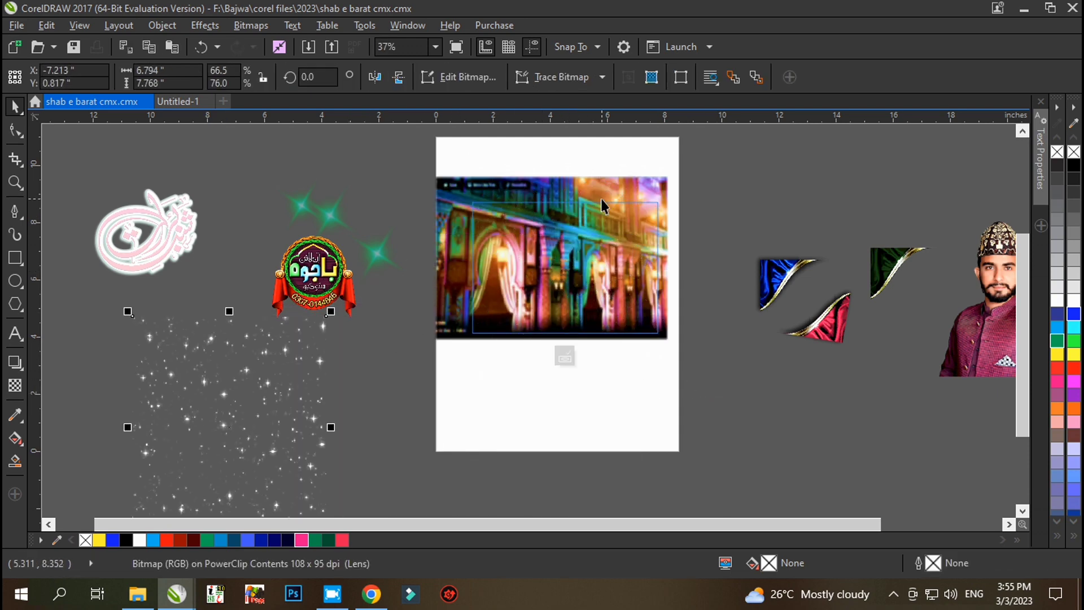
scroll(602, 203, down, 2)
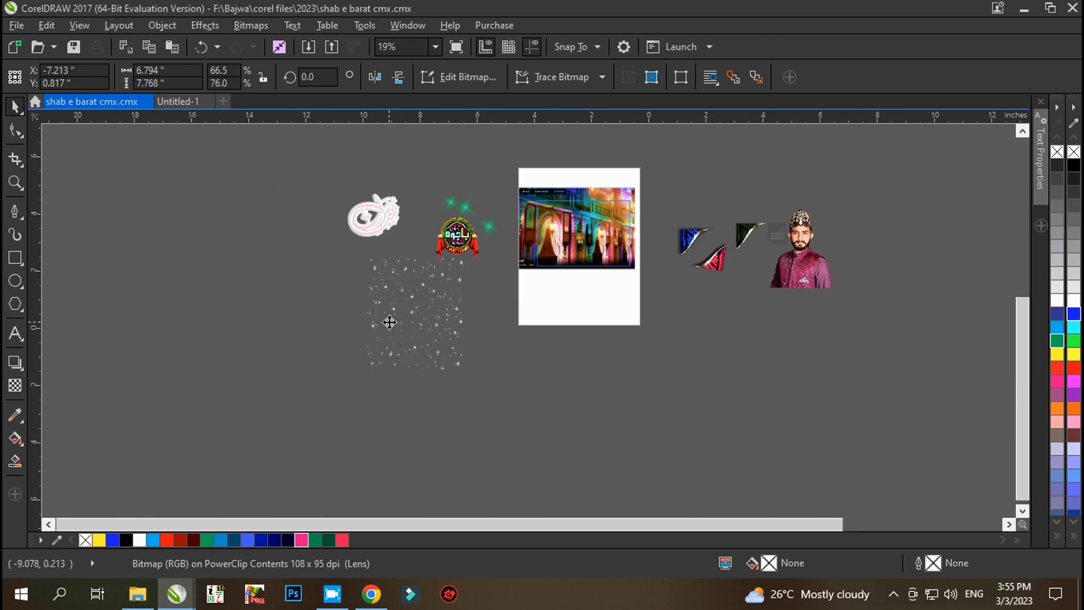
scroll(390, 322, up, 2)
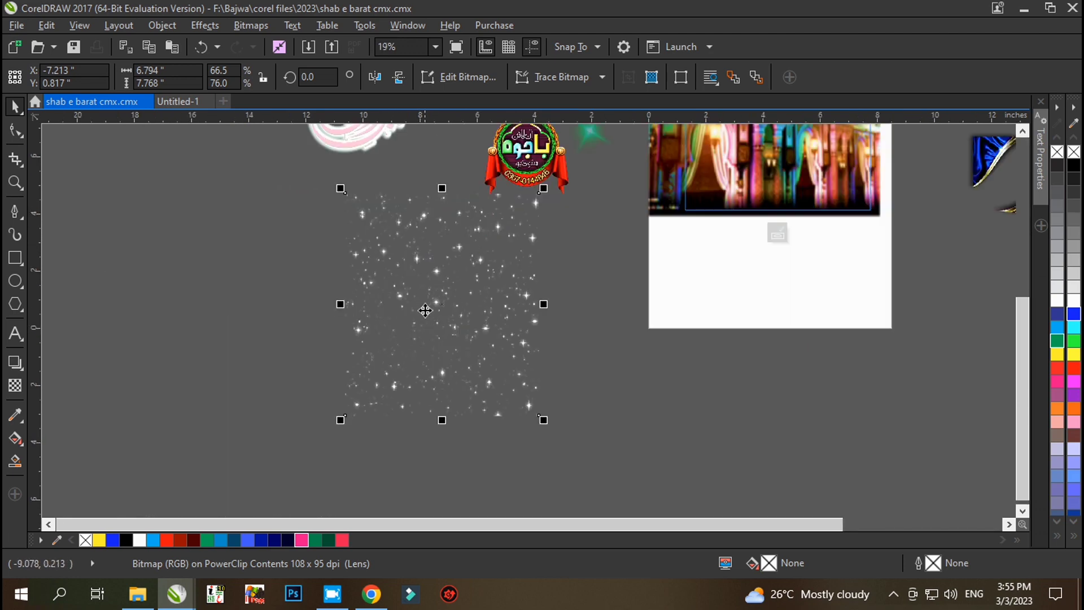
Step: Set the sparkle overlay's transparency merge mode to Normal to show its black background
click(15, 389)
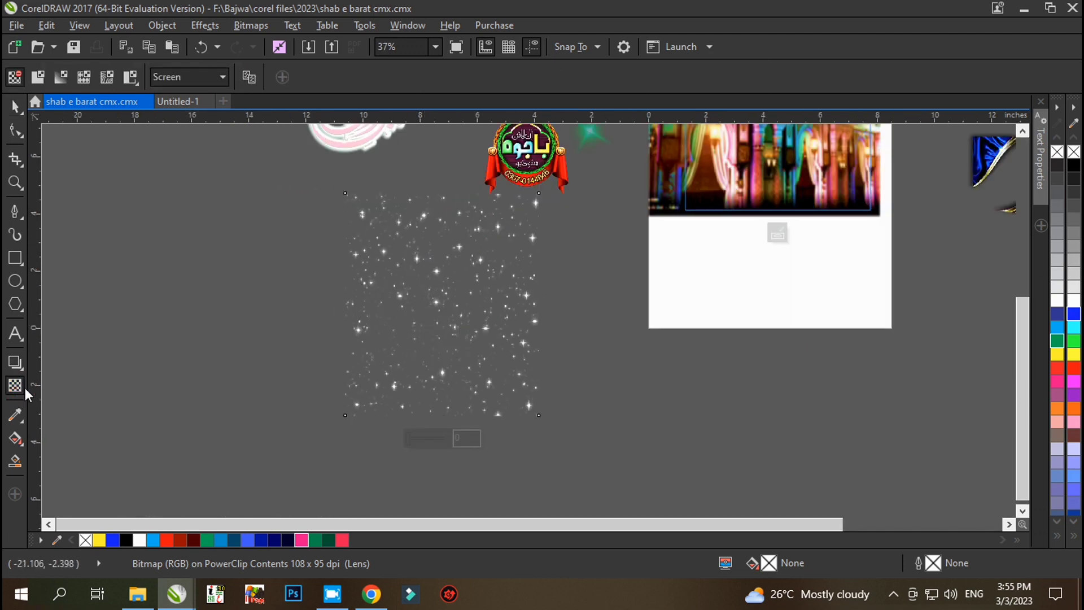
click(221, 79)
click(186, 98)
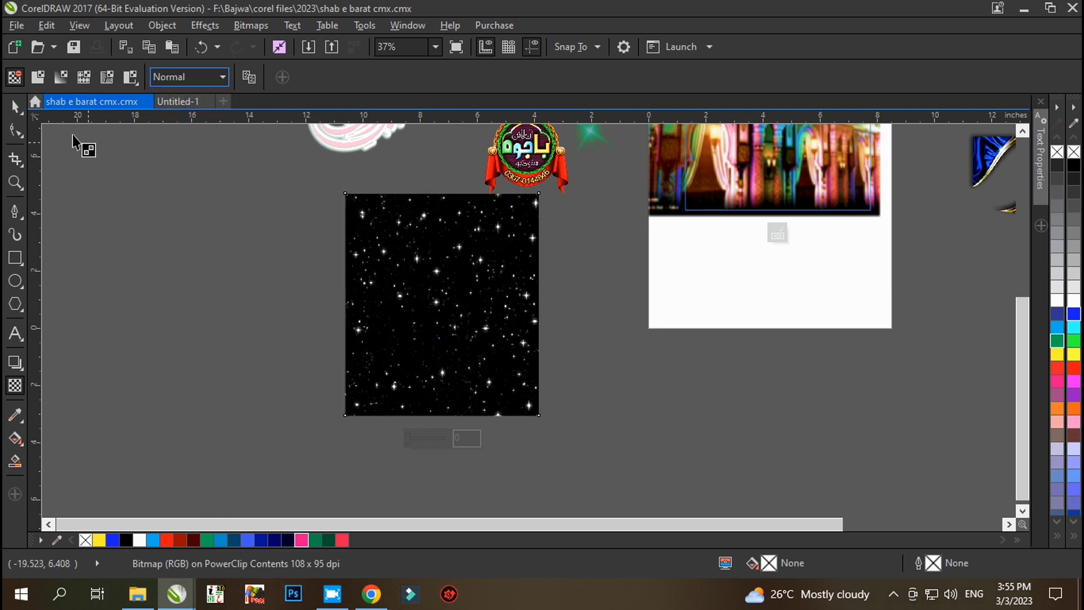
click(15, 105)
click(305, 356)
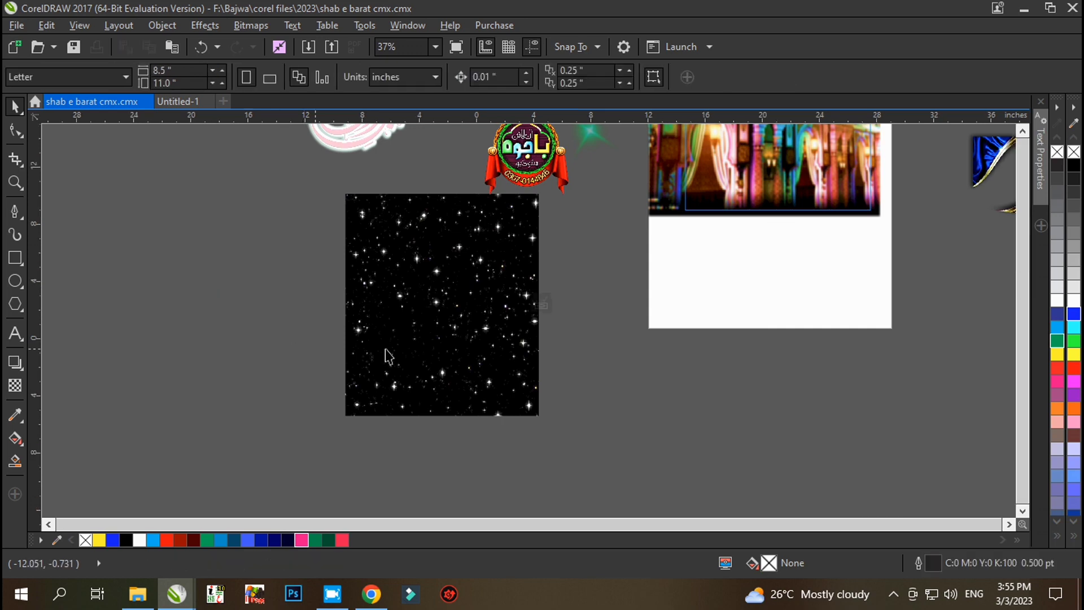
Step: Set the sparkle overlay's transparency merge mode back to Screen
scroll(389, 356, down, 2)
click(336, 343)
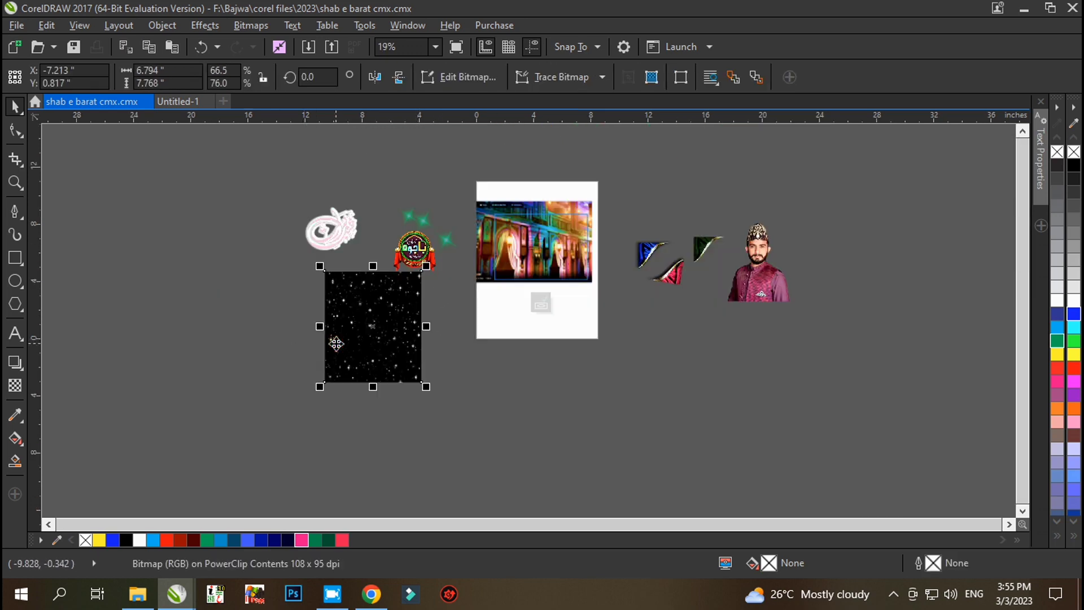
click(15, 386)
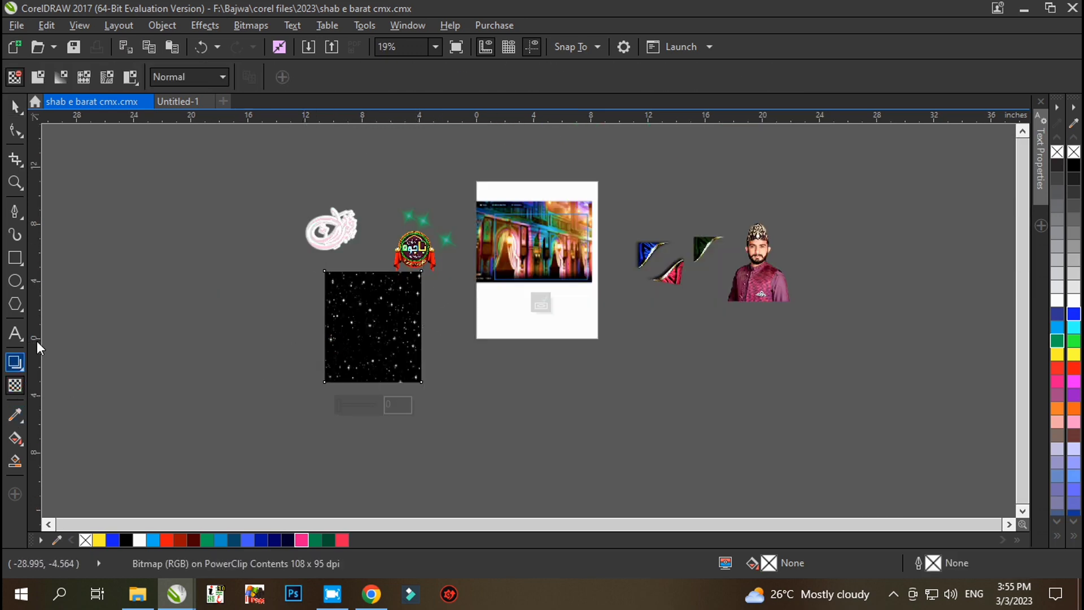
click(222, 79)
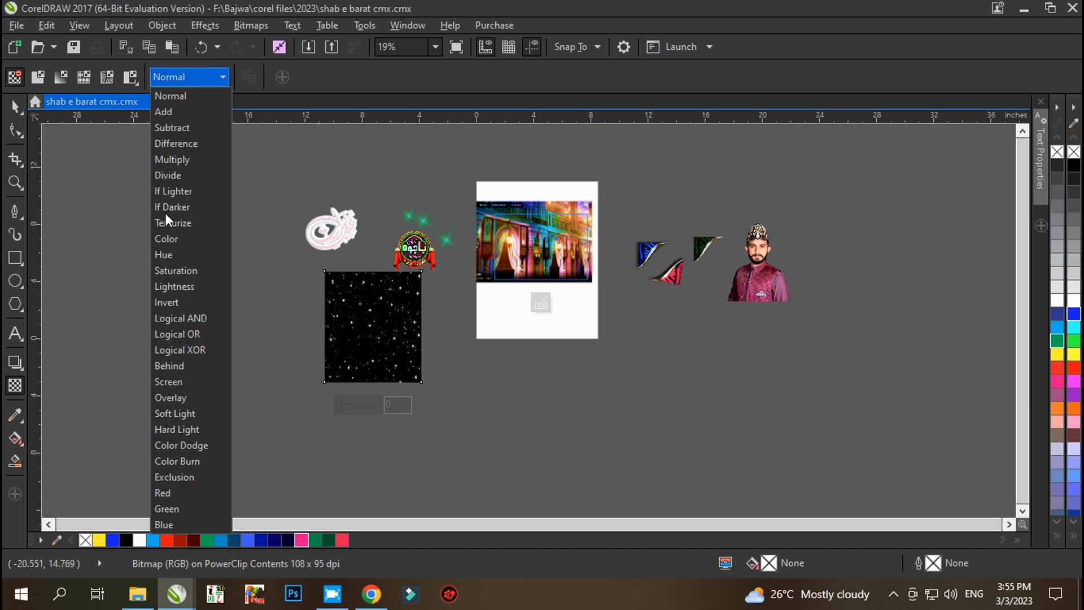
click(177, 384)
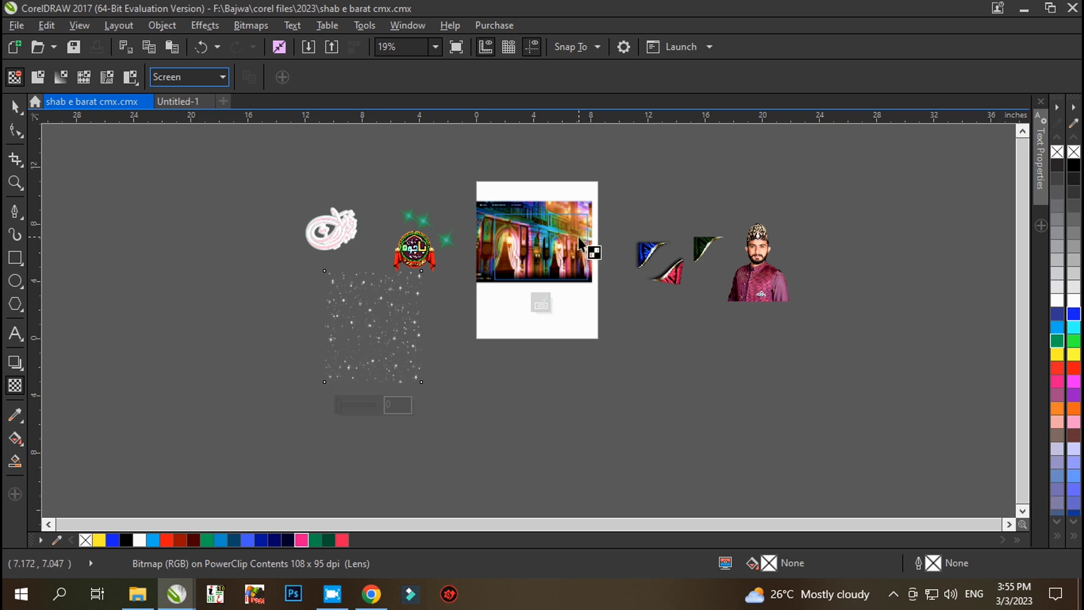
Step: Move the colorful building background image off the page, beyond the pink calligraphy
click(16, 106)
click(547, 383)
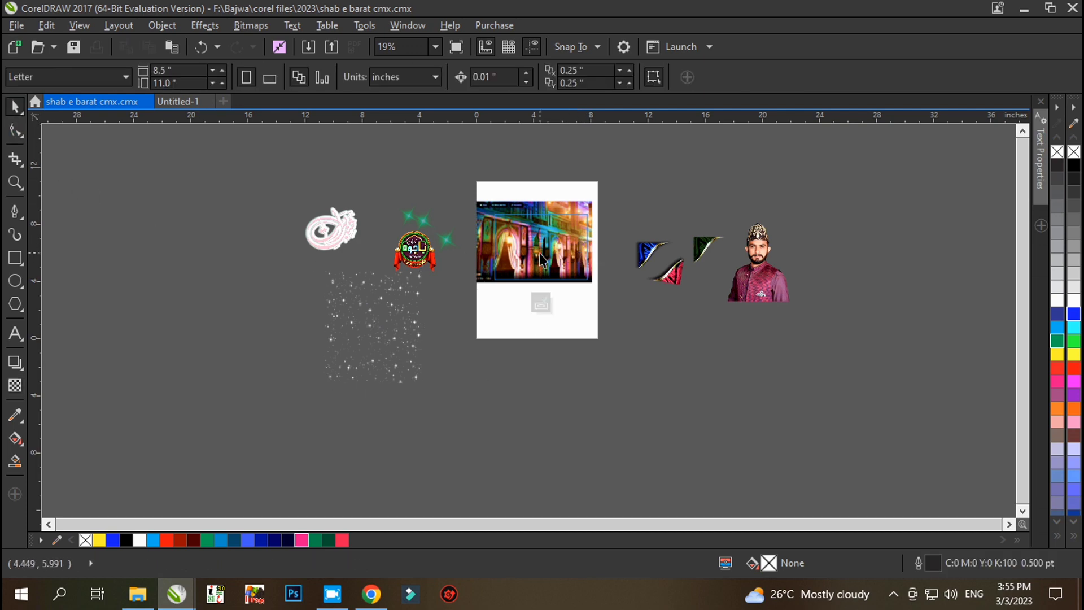
drag(540, 261, 195, 285)
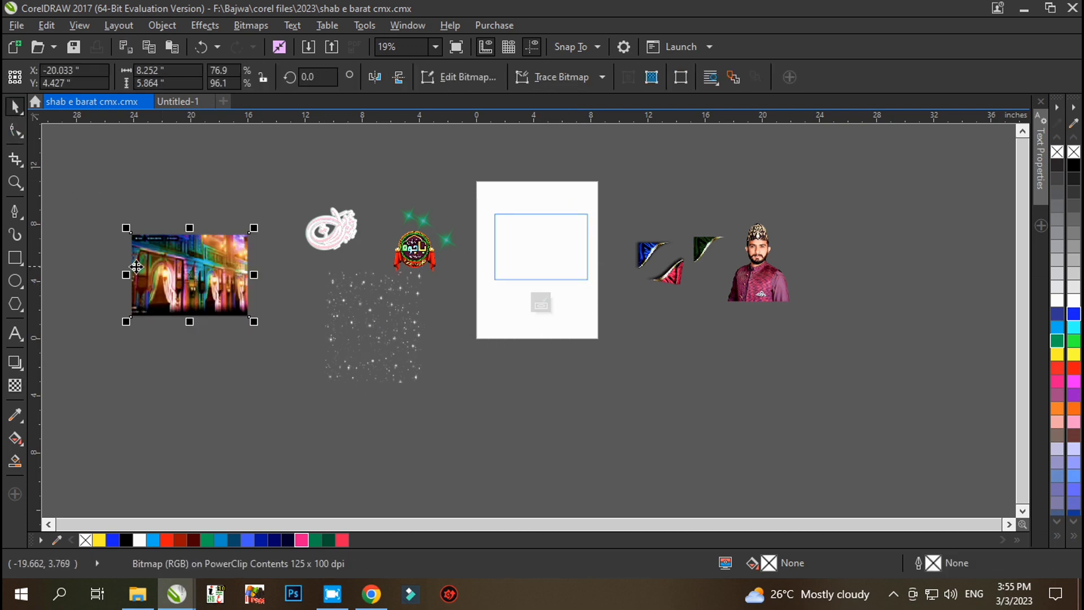
Step: Undo moving the building background and the sparkle overlay off the page, along with the overlay's merge mode changes
scroll(136, 267, up, 2)
scroll(160, 274, up, 1)
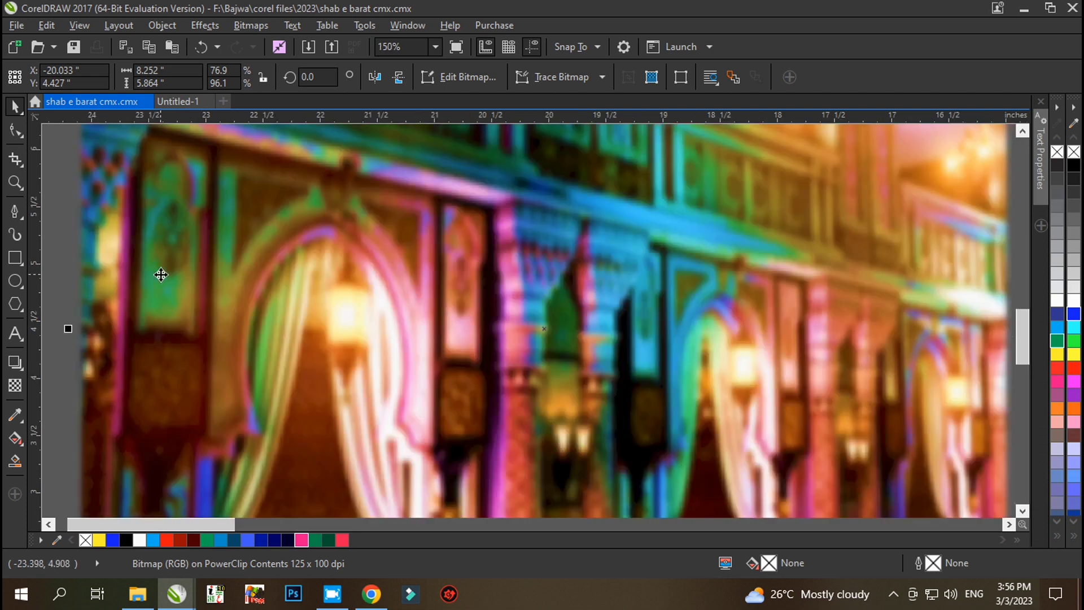
scroll(324, 211, down, 3)
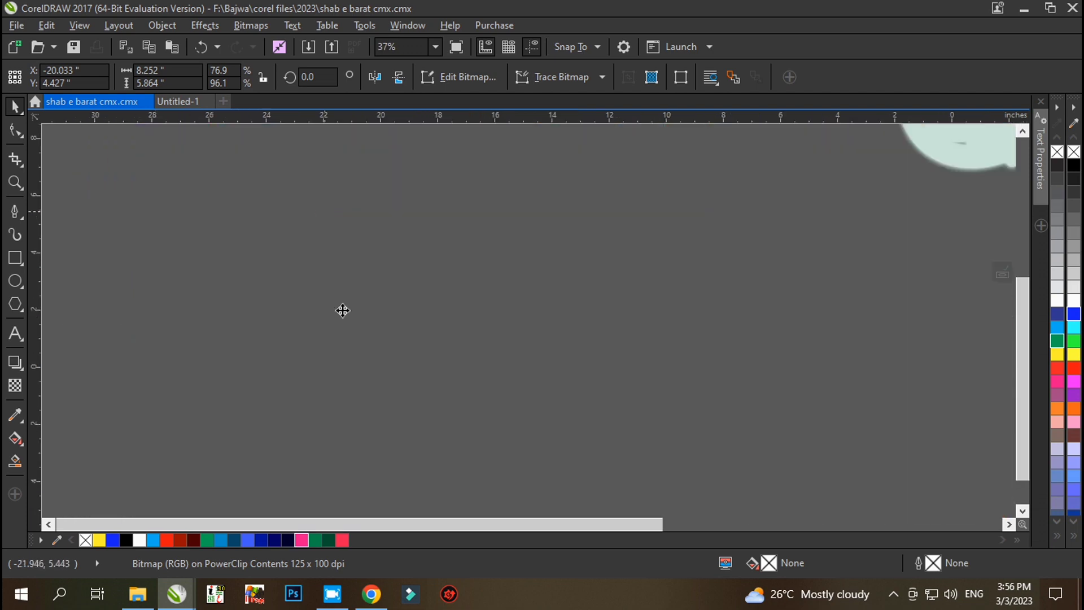
click(506, 386)
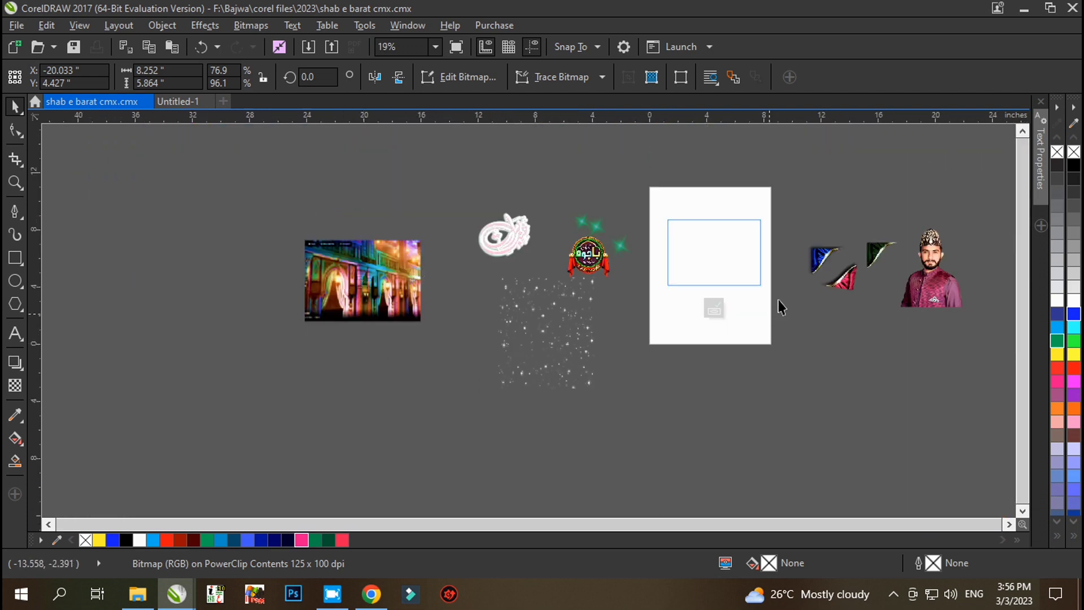
key(ctrl+z)
key(ctrl+z)
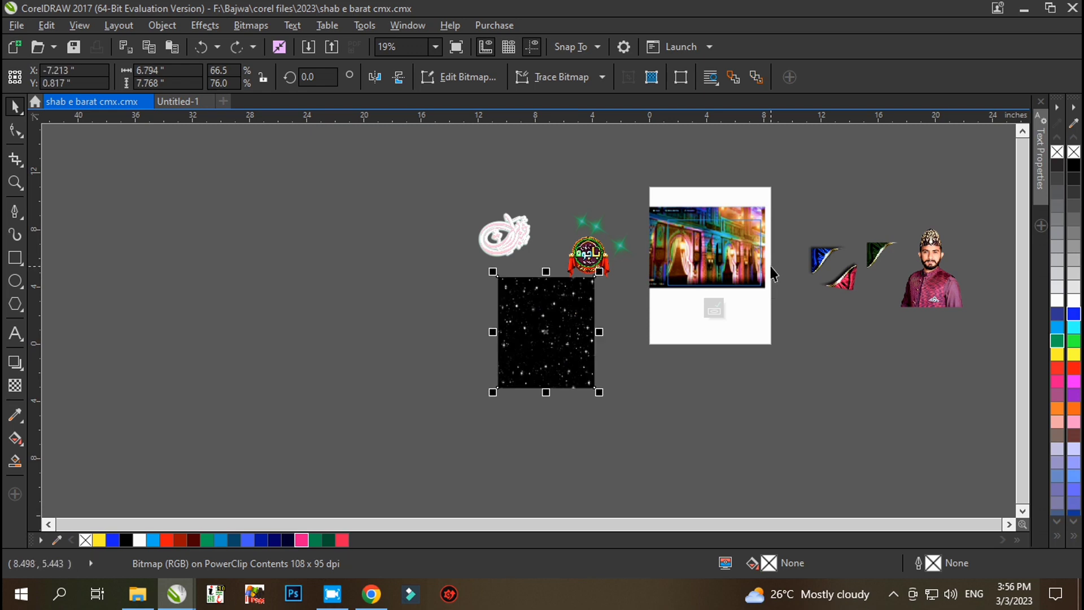
key(ctrl+shift+z)
click(772, 263)
key(ctrl+z)
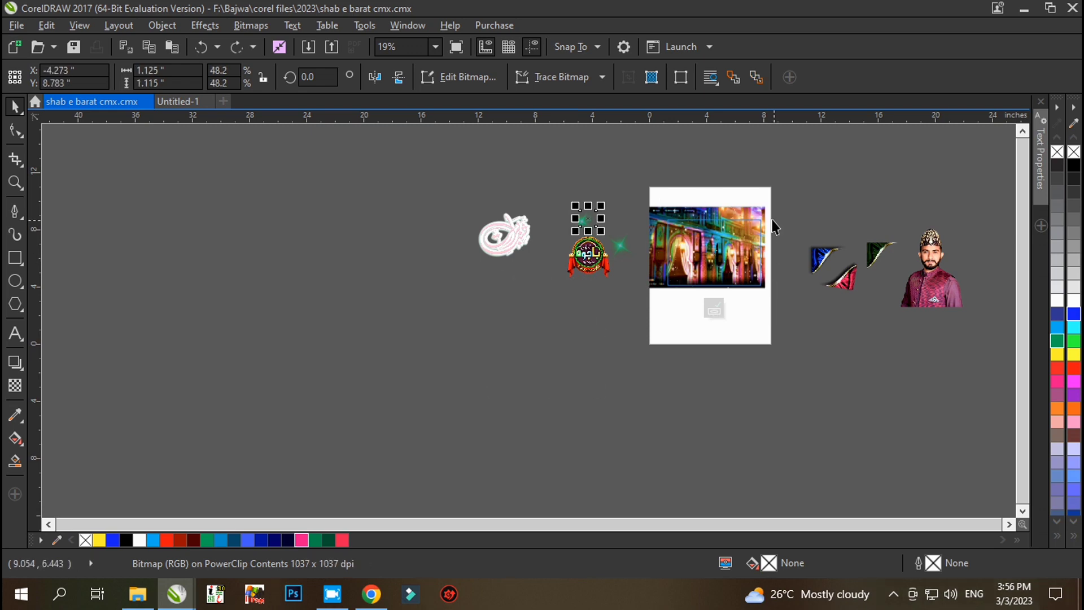
Step: Undo moving the green star glows off the page so they sit back on the building background
scroll(772, 219, up, 1)
key(Tab)
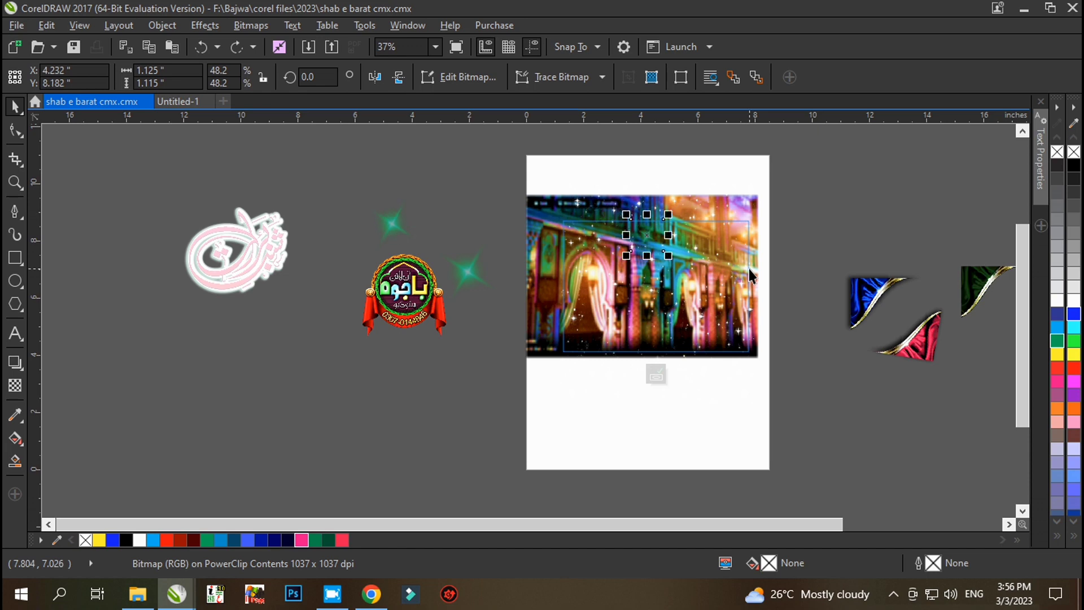
key(Tab)
scroll(749, 271, up, 2)
key(Tab)
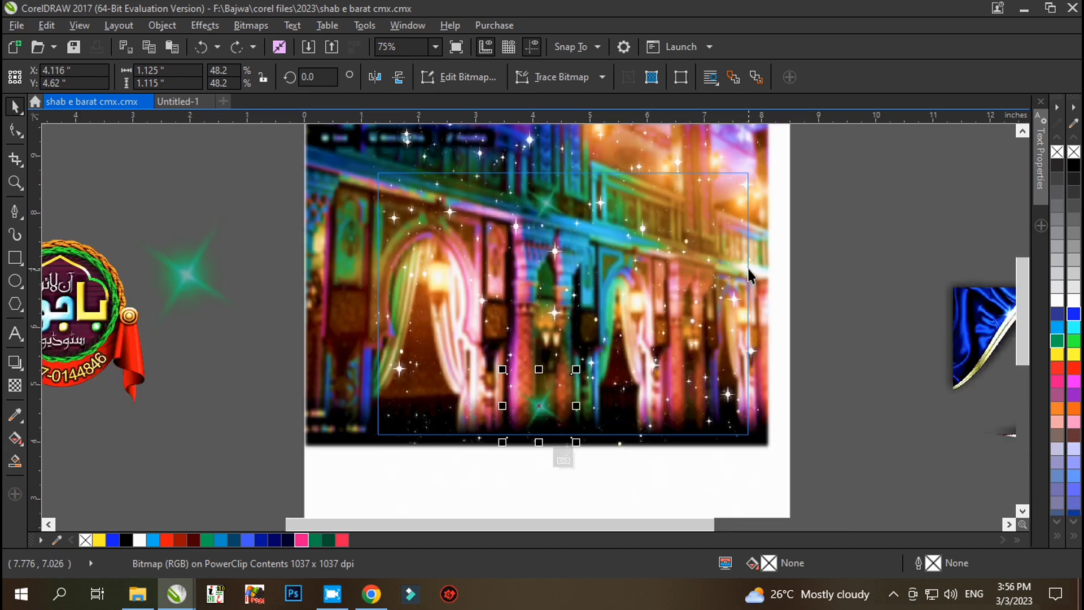
key(ctrl+z)
key(ctrl+z)
key(ctrl+z)
key(ctrl+z)
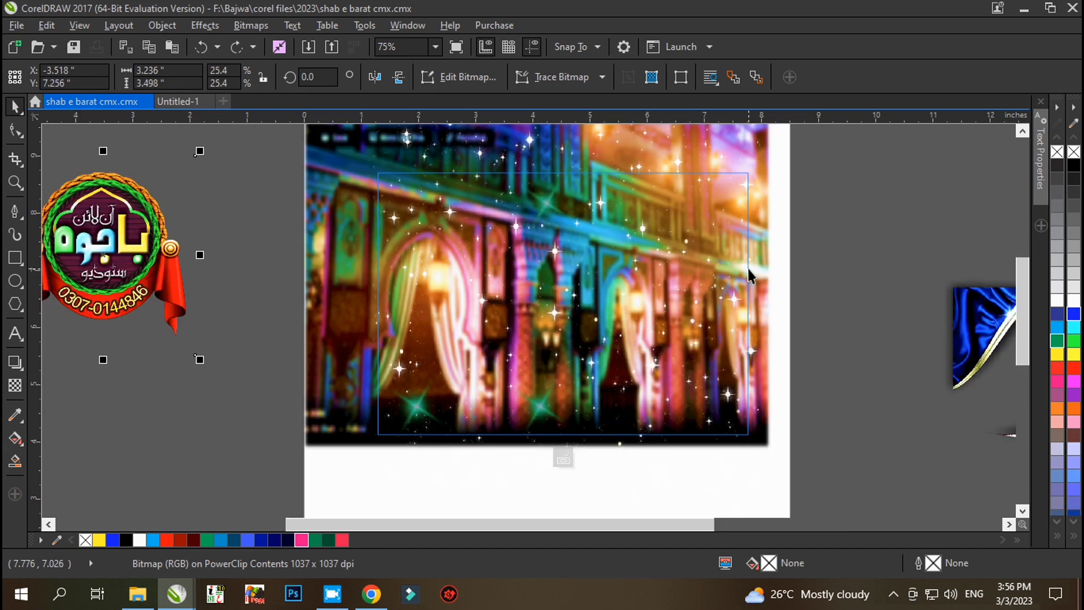
Step: Undo enlarging and moving the round logo and moving the man's portrait off the page
key(ctrl+z)
key(ctrl+z)
key(ctrl+z)
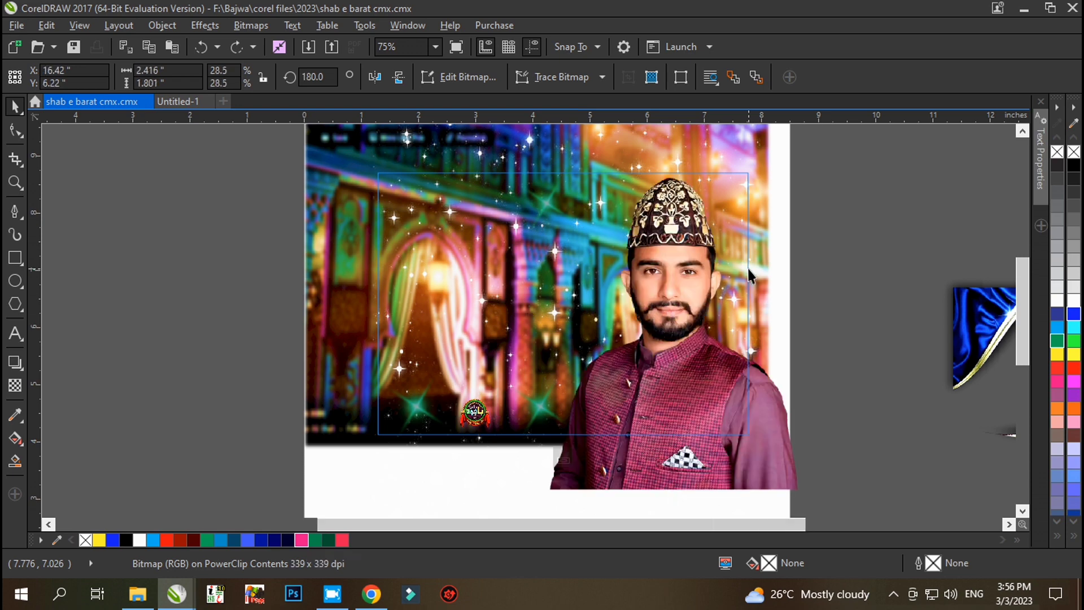
Step: Undo the satin corner changes and the extraction from the PowerClip until the clipped poster frame is restored
key(ctrl+z)
key(ctrl+z)
key(ctrl+z)
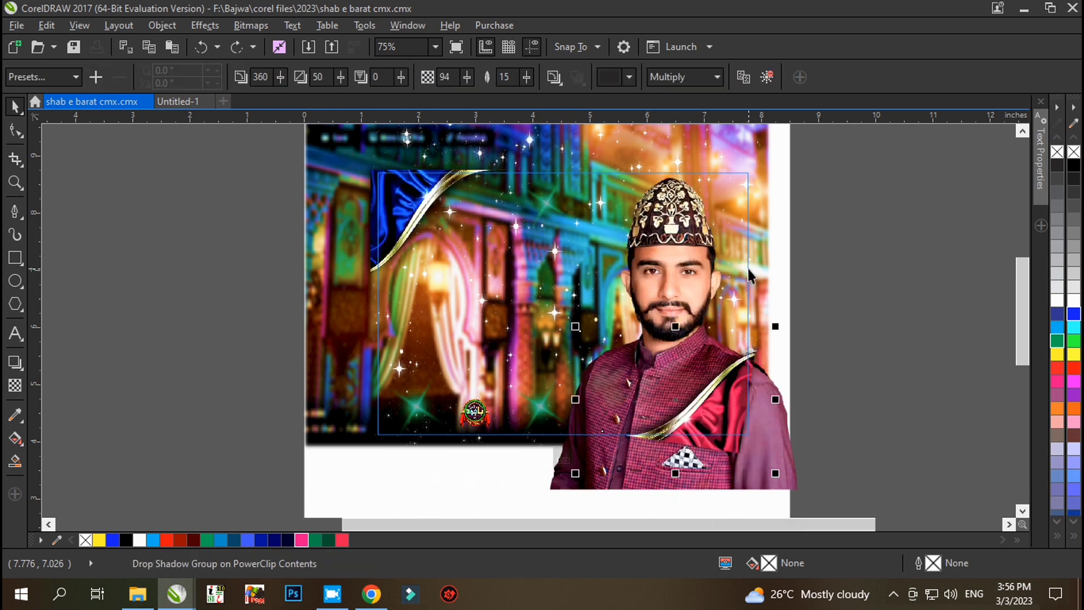
key(ctrl+z)
key(ctrl+z)
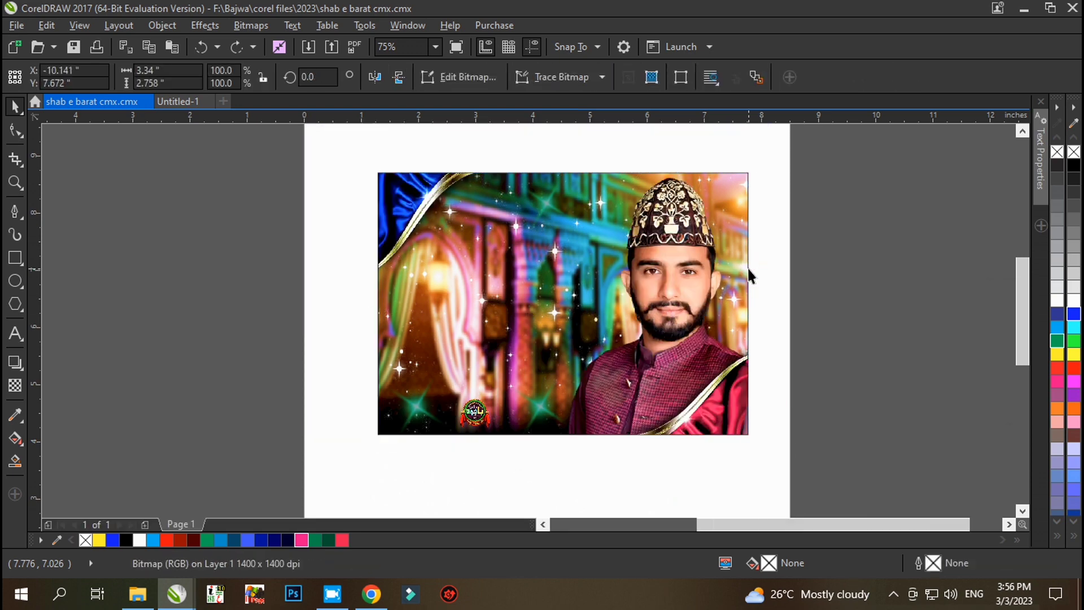
Step: Undo the small position nudges of the pink calligraphy bitmap beside the page
scroll(587, 277, down, 5)
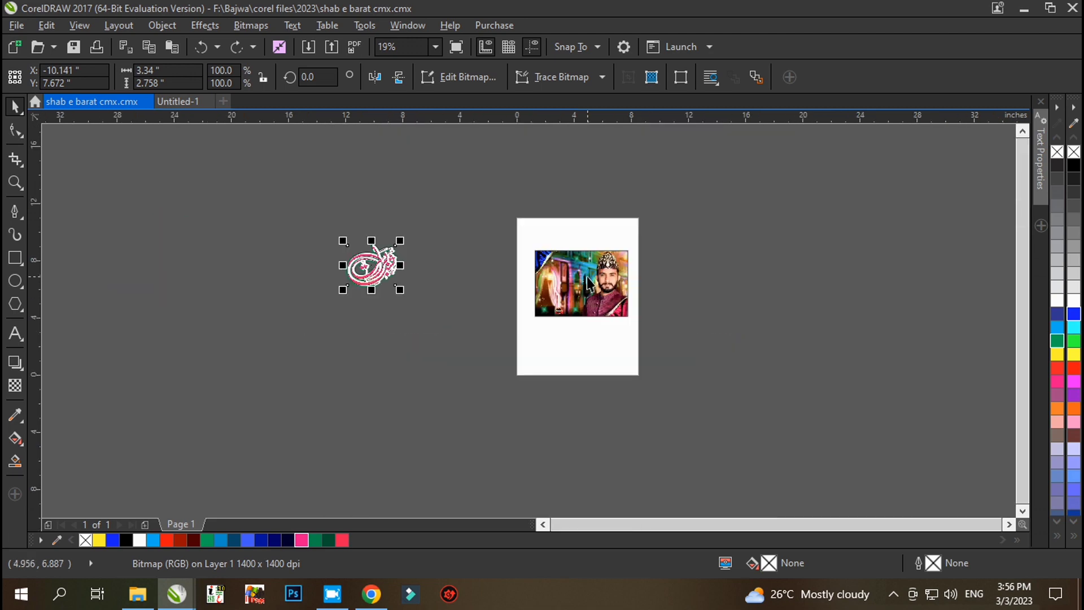
scroll(346, 280, up, 4)
key(Up)
key(Up)
key(Up)
key(Up)
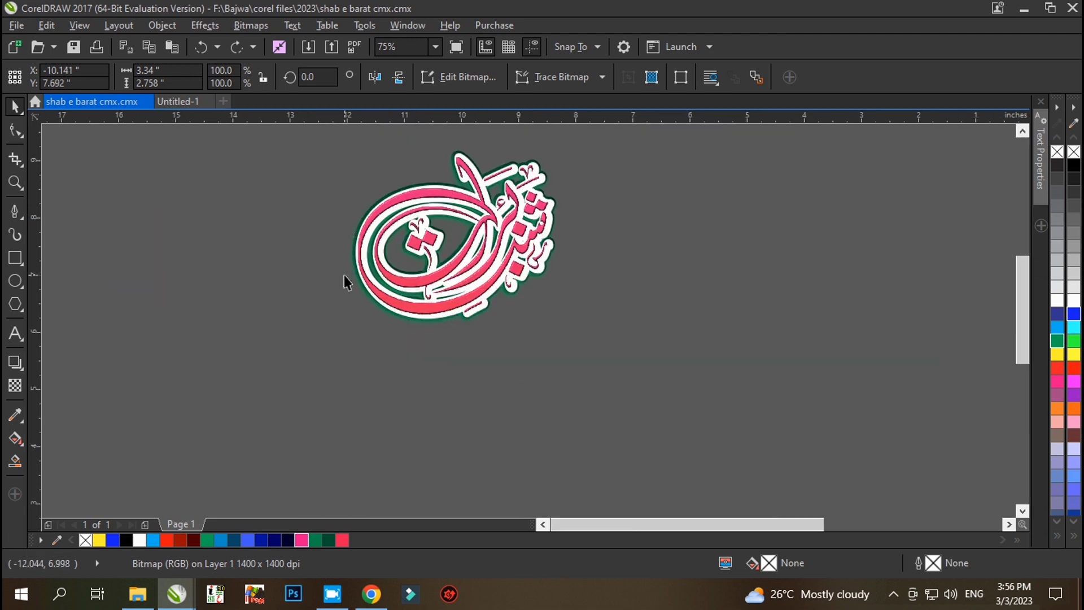
key(Right)
key(Right)
key(Right)
key(Right)
key(Right)
key(Right)
key(ctrl+Page_Down)
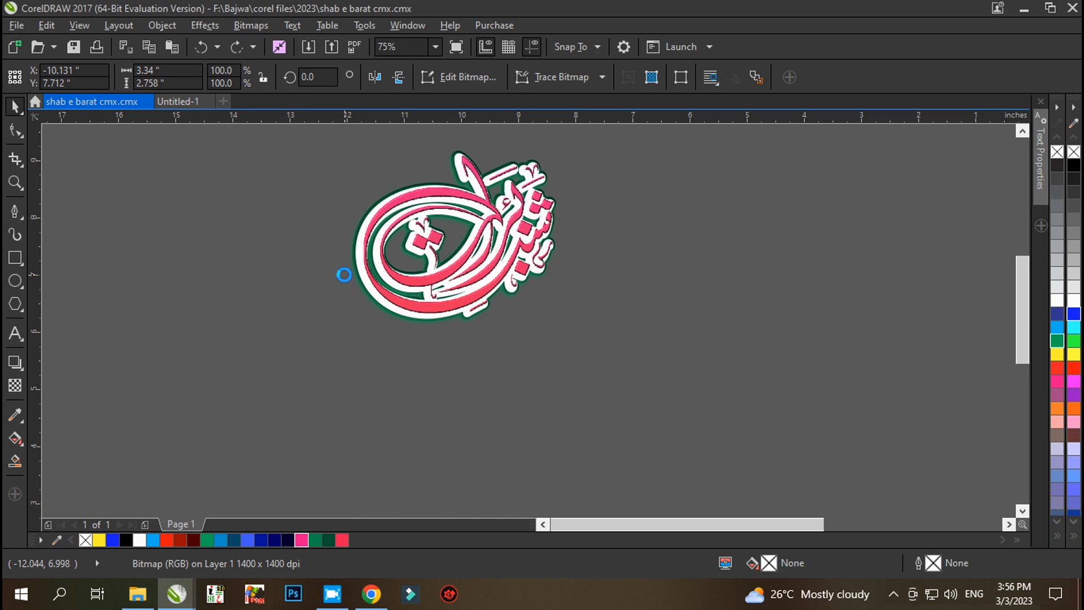
Step: Undo placing the pink calligraphy bitmaps over the white outline layer
key(ctrl+z)
key(ctrl+z)
key(ctrl+z)
key(ctrl+z)
key(ctrl+z)
key(ctrl+z)
key(ctrl+z)
key(ctrl+z)
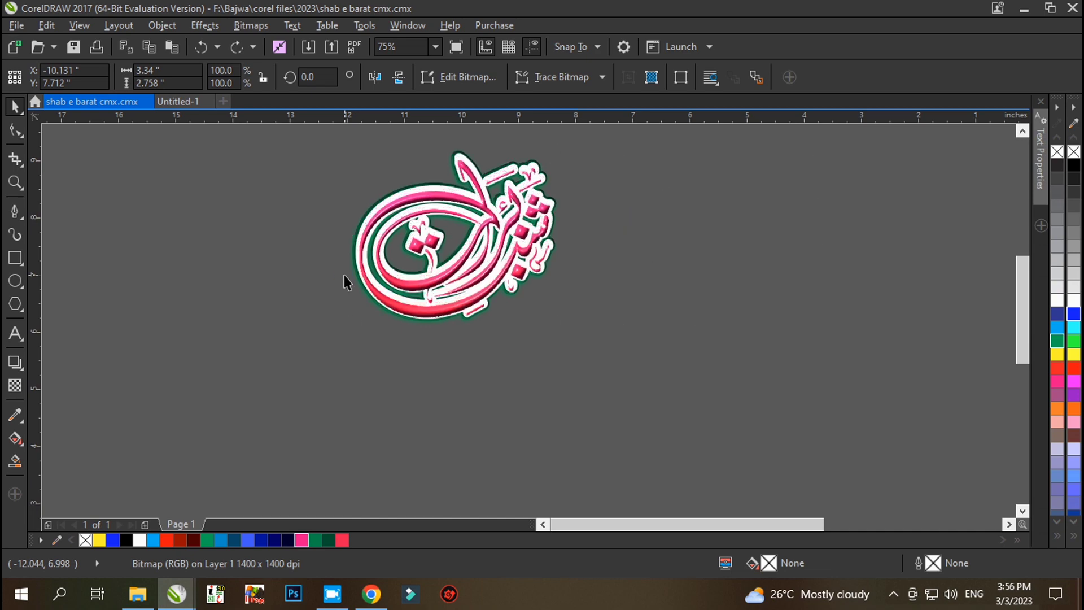
click(346, 280)
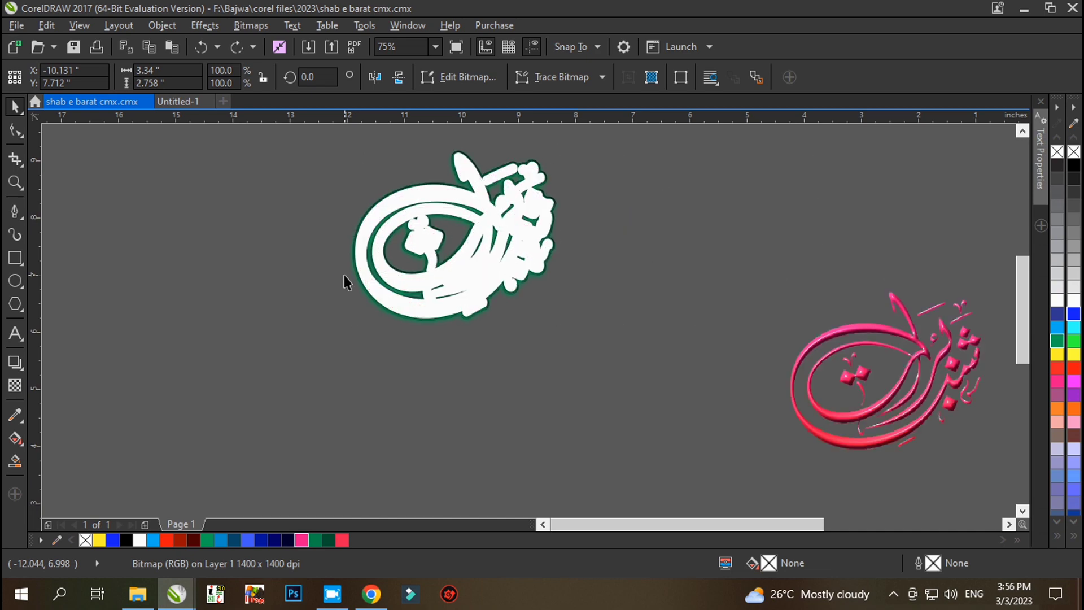
Step: Undo the small position nudges of the white calligraphy outline over the green layer
key(Left)
key(Left)
key(Left)
key(Left)
key(Left)
key(Left)
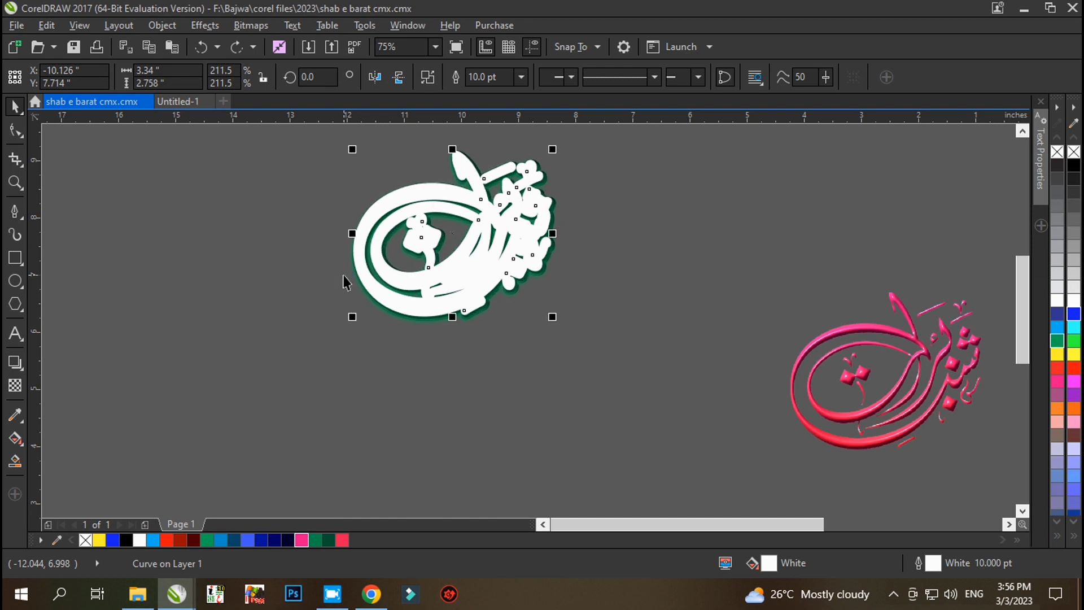
key(Down)
Step: Undo placing the white calligraphy outline over the dark green layer
key(ctrl+z)
key(ctrl+z)
key(ctrl+z)
key(ctrl+z)
key(ctrl+z)
key(ctrl+z)
key(ctrl+z)
key(ctrl+z)
key(ctrl+z)
key(ctrl+z)
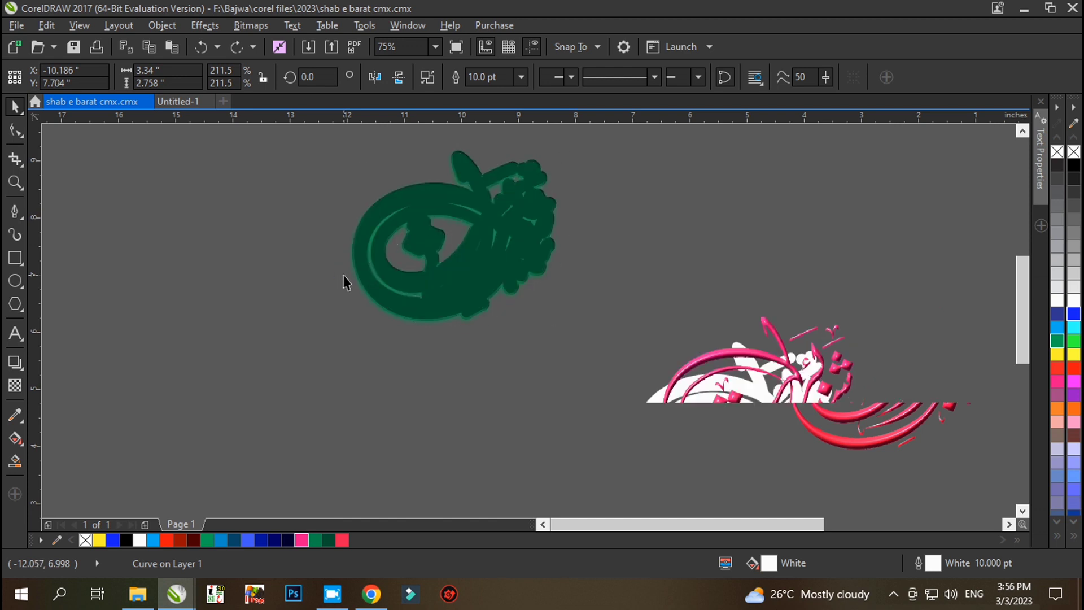
Step: Undo the remaining green layer and calligraphy moves until the lettering is back on the poster, and clear the selection
key(ctrl+z)
key(ctrl+z)
key(ctrl+z)
key(ctrl+z)
key(ctrl+z)
key(ctrl+z)
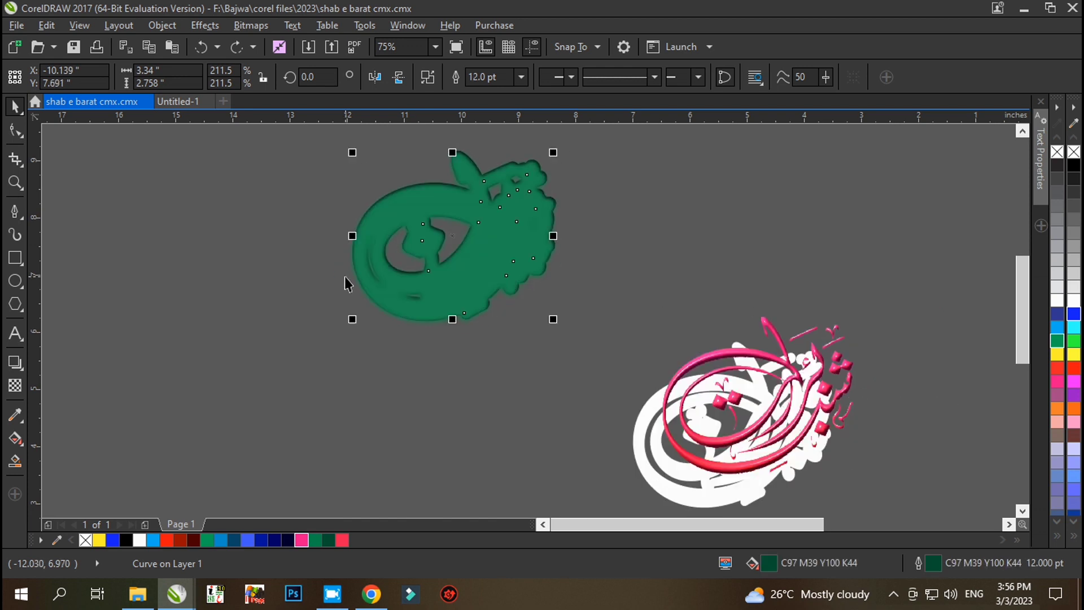
key(ctrl+z)
key(ctrl+z)
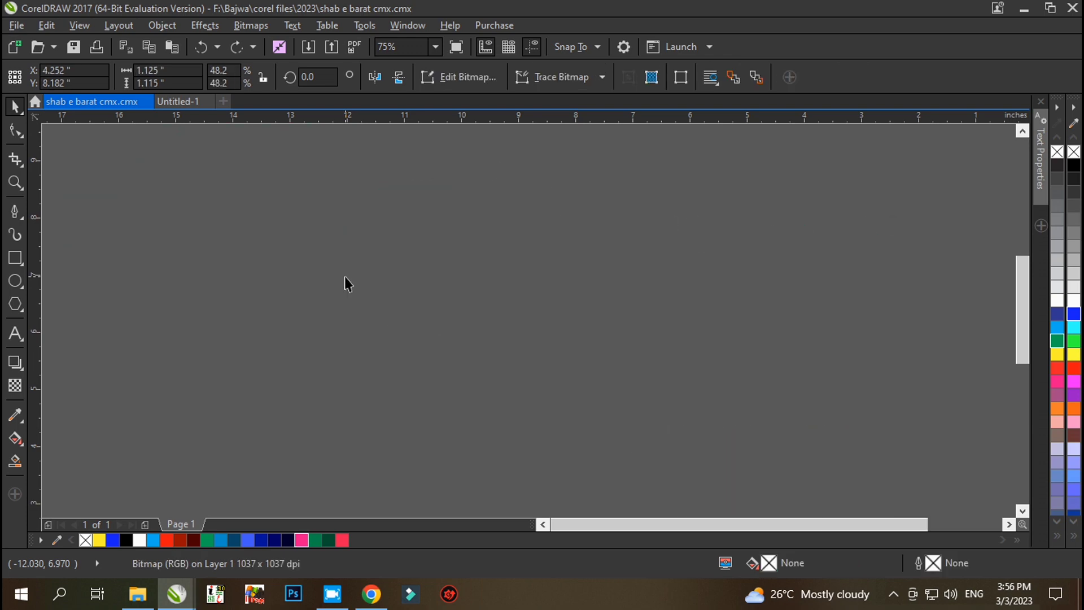
scroll(340, 277, down, 2)
scroll(594, 284, up, 2)
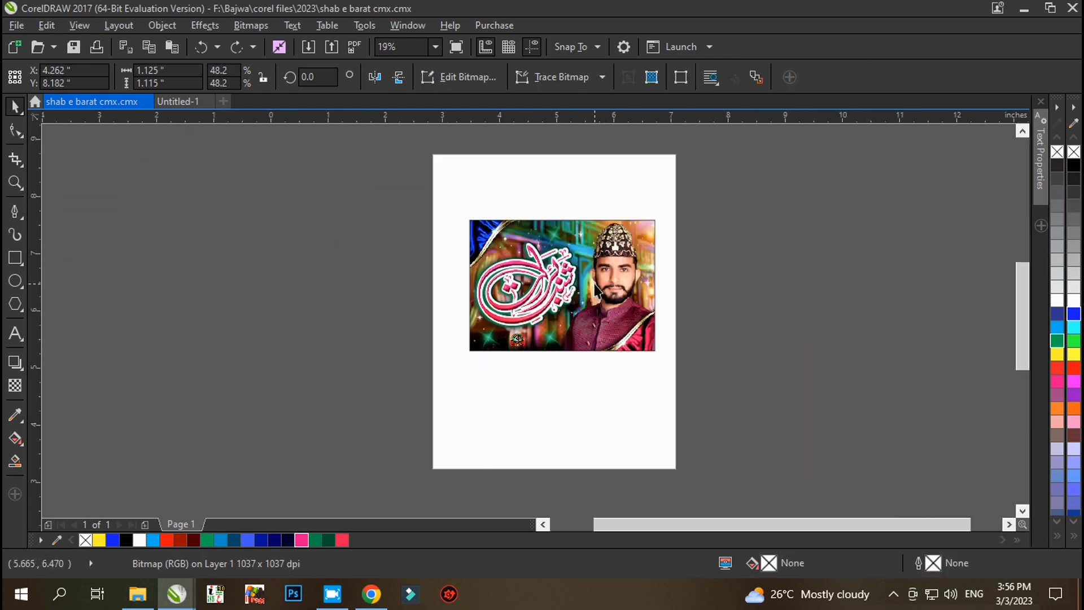
click(789, 252)
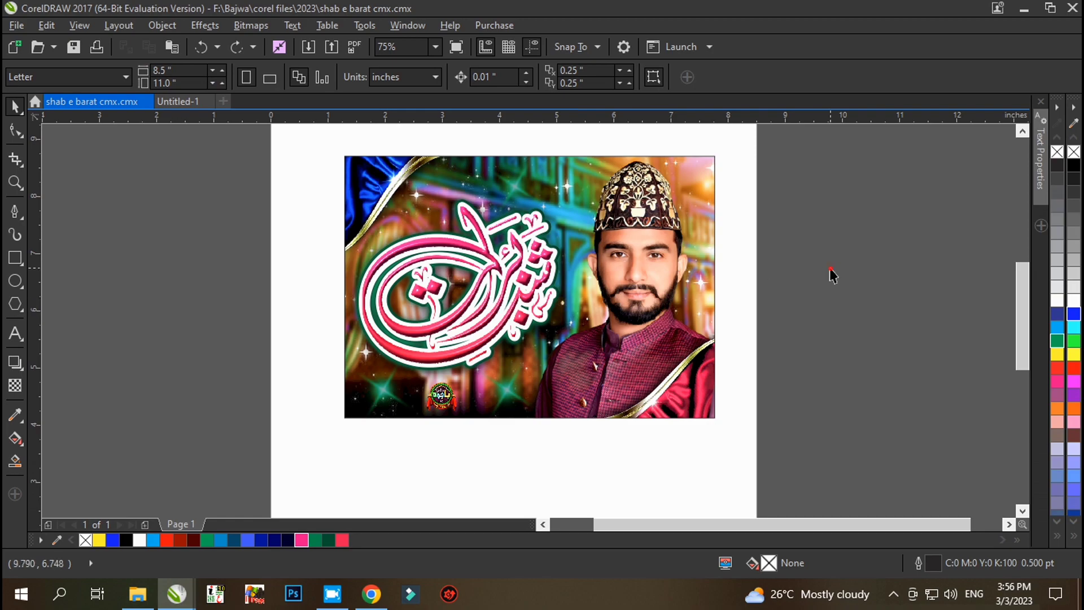